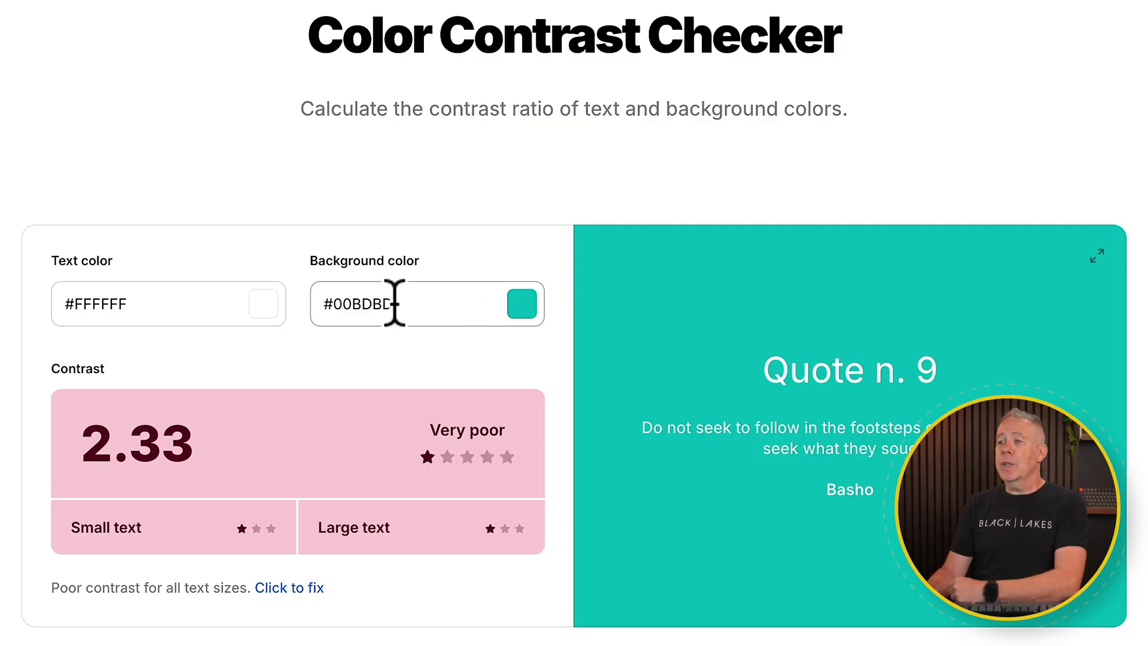
Step: Open the text colour picker for white text on the #00BDBD background
{"action": "left_click", "coordinate": [268, 306]}
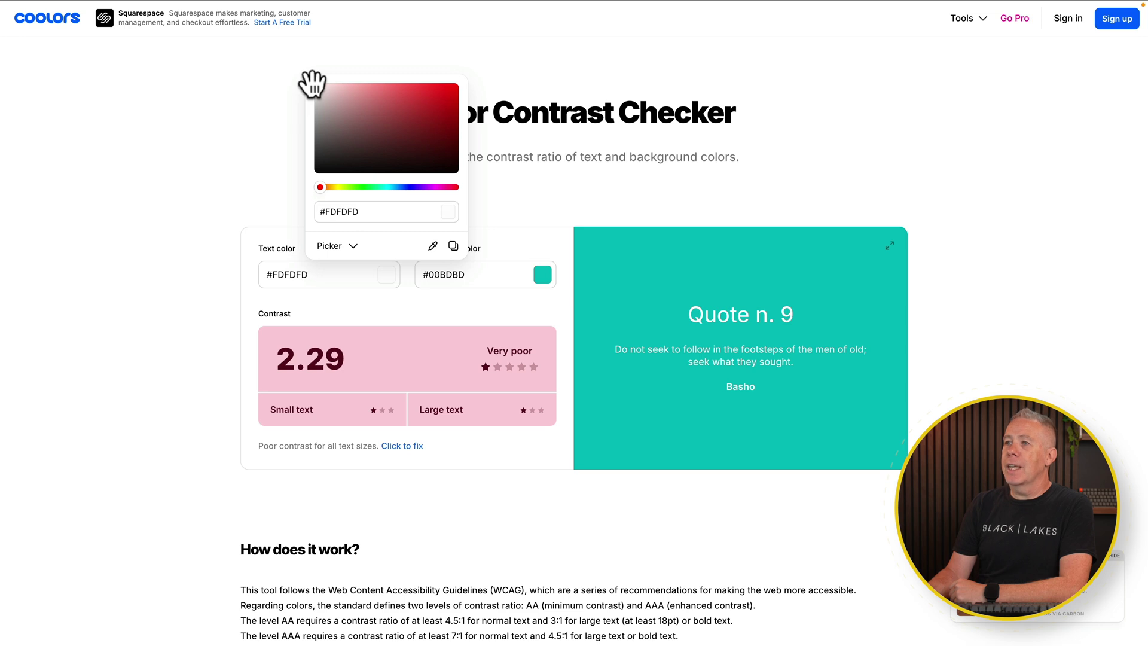
Step: Set the text colour to black #000000, raising its contrast on #00BDBD to 9.01
{"action": "left_click_drag", "start_coordinate": [312, 83], "coordinate": [408, 78]}
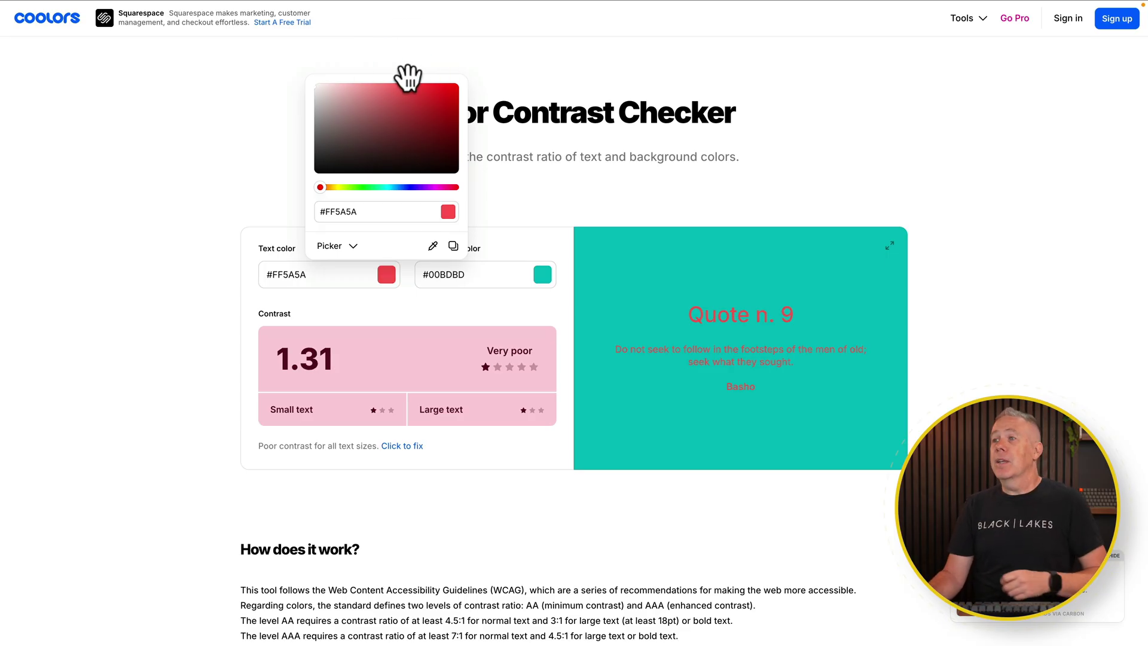
{"action": "left_click_drag", "start_coordinate": [406, 84], "coordinate": [399, 184]}
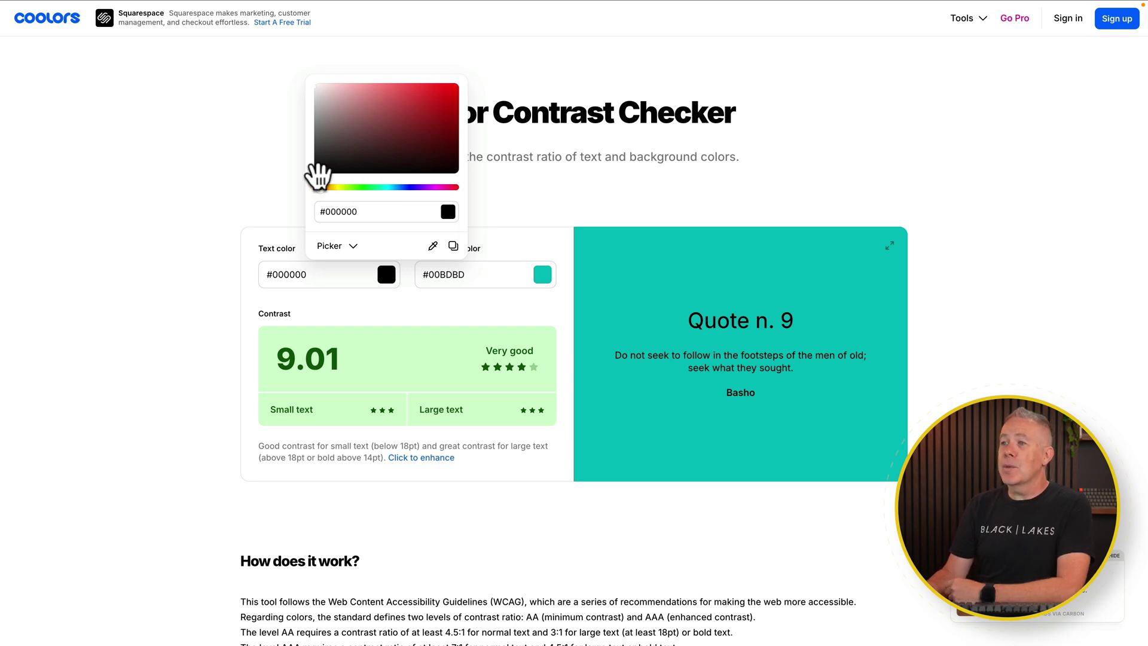
{"action": "left_click", "coordinate": [310, 176]}
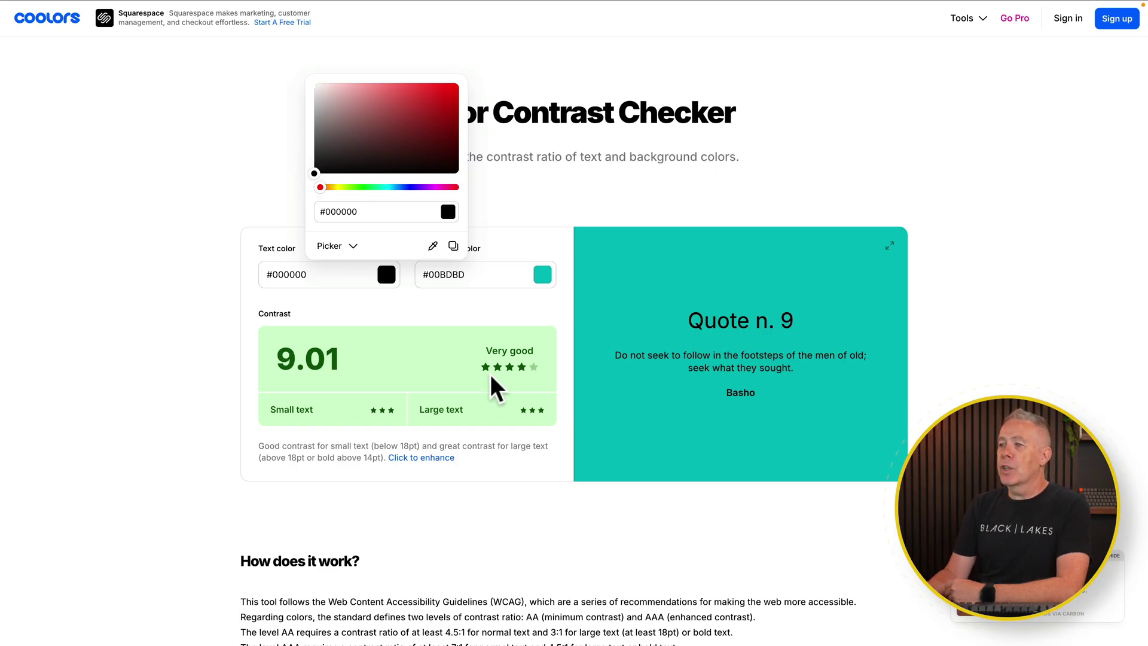
Step: Close the text colour picker and nudge the background colour in its own picker
{"action": "left_click", "coordinate": [495, 187]}
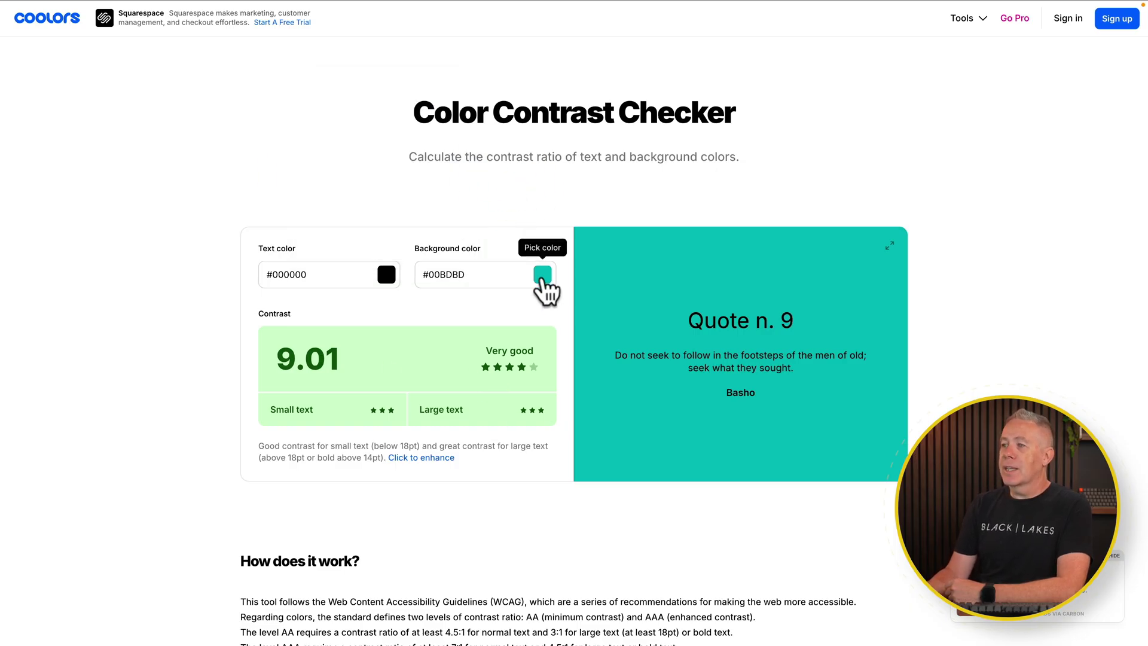
{"action": "left_click", "coordinate": [542, 275]}
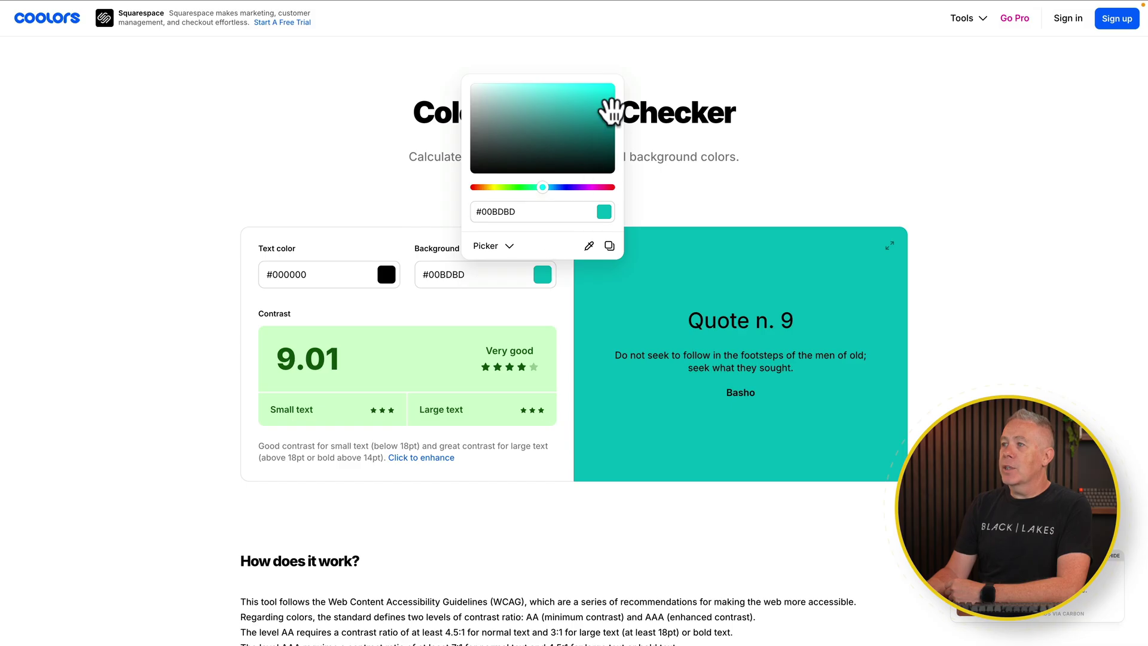
{"action": "mouse_move", "coordinate": [610, 108]}
{"action": "left_mouse_down"}
{"action": "mouse_move", "coordinate": [604, 81]}
{"action": "mouse_move", "coordinate": [614, 109]}
{"action": "left_mouse_up"}
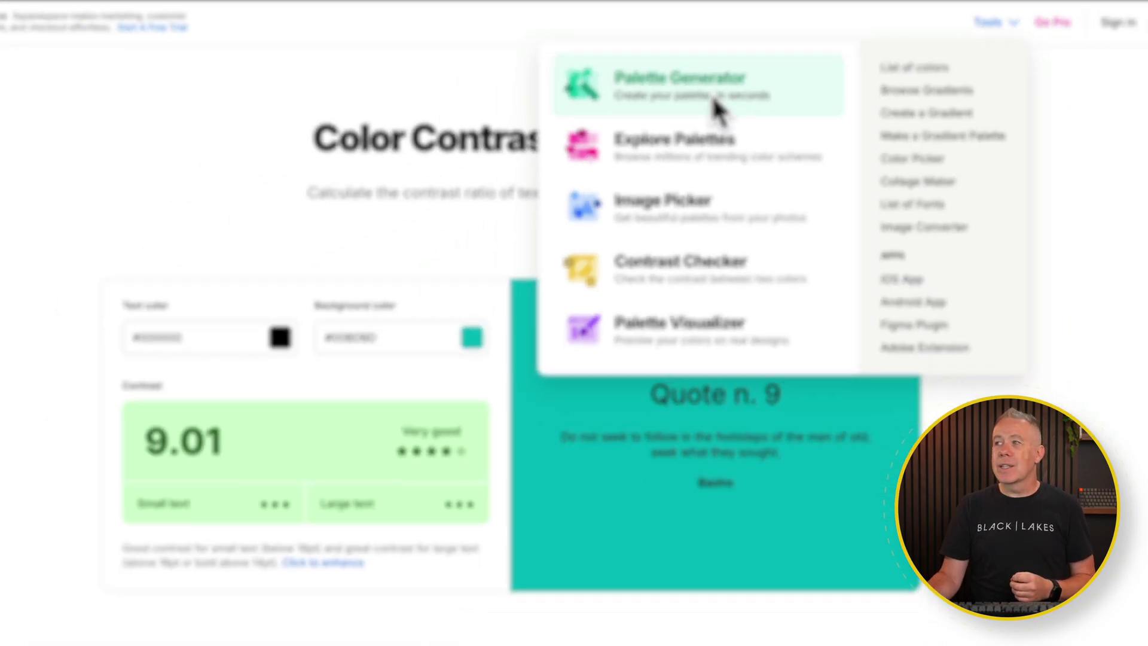
Step: In the Palette Generator, replace 8D86C9 with 00BDBD Verdigris and lock it
{"action": "left_click", "coordinate": [658, 132]}
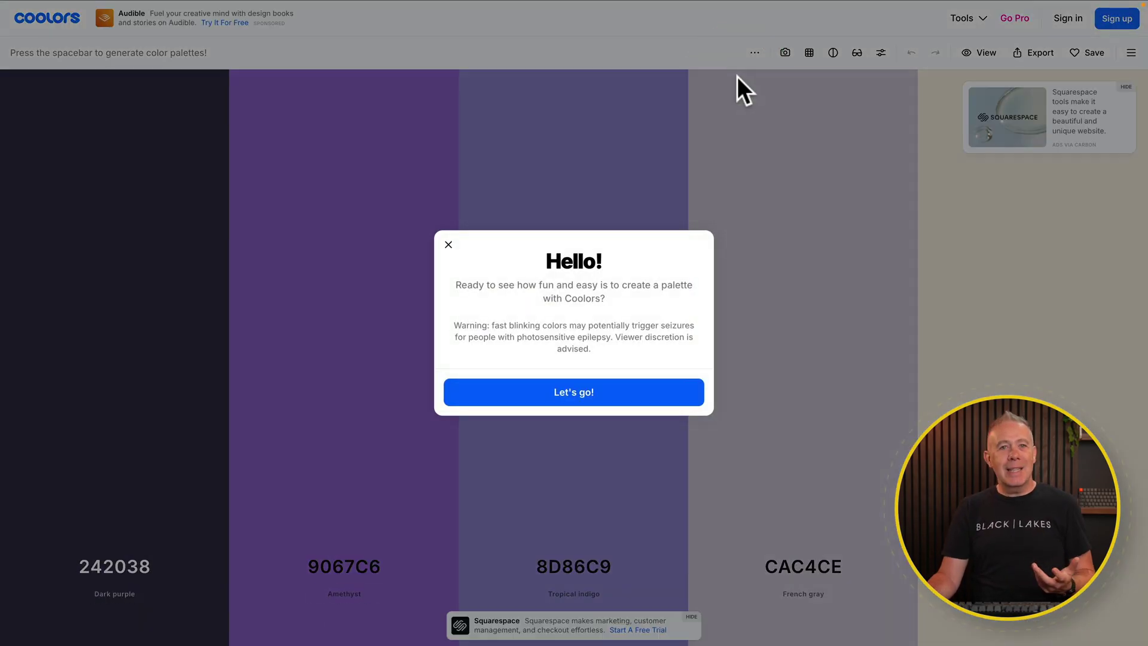
{"action": "left_click", "coordinate": [446, 245]}
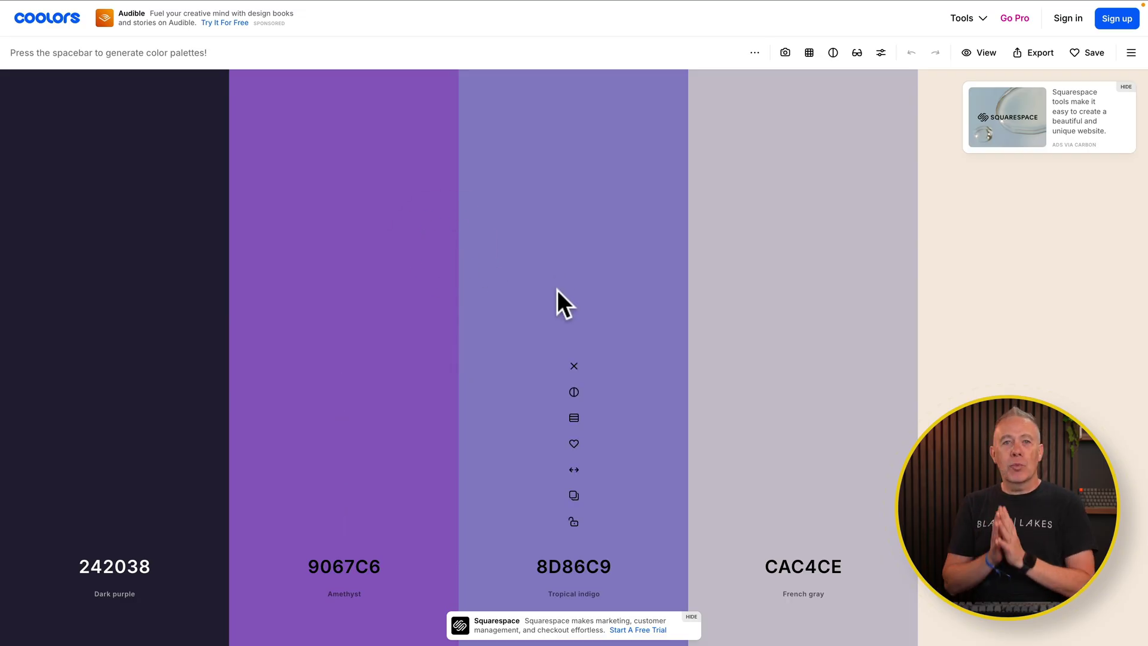
{"action": "left_click", "coordinate": [570, 569]}
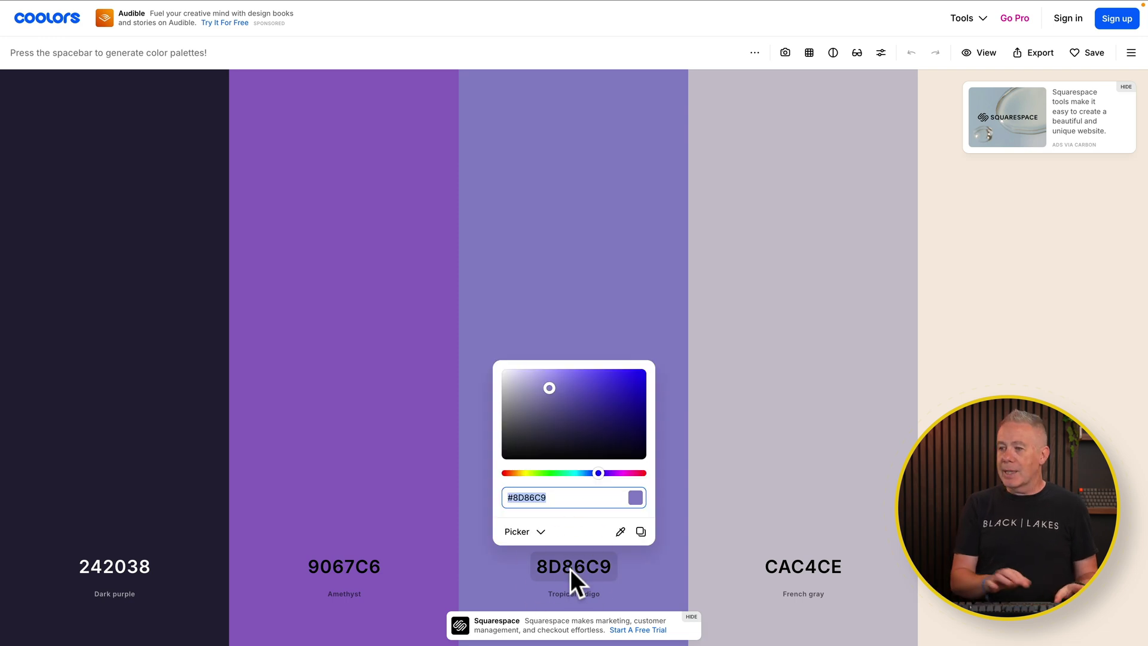
{"action": "type", "text": "#00bdbd"}
{"action": "left_click", "coordinate": [629, 278]}
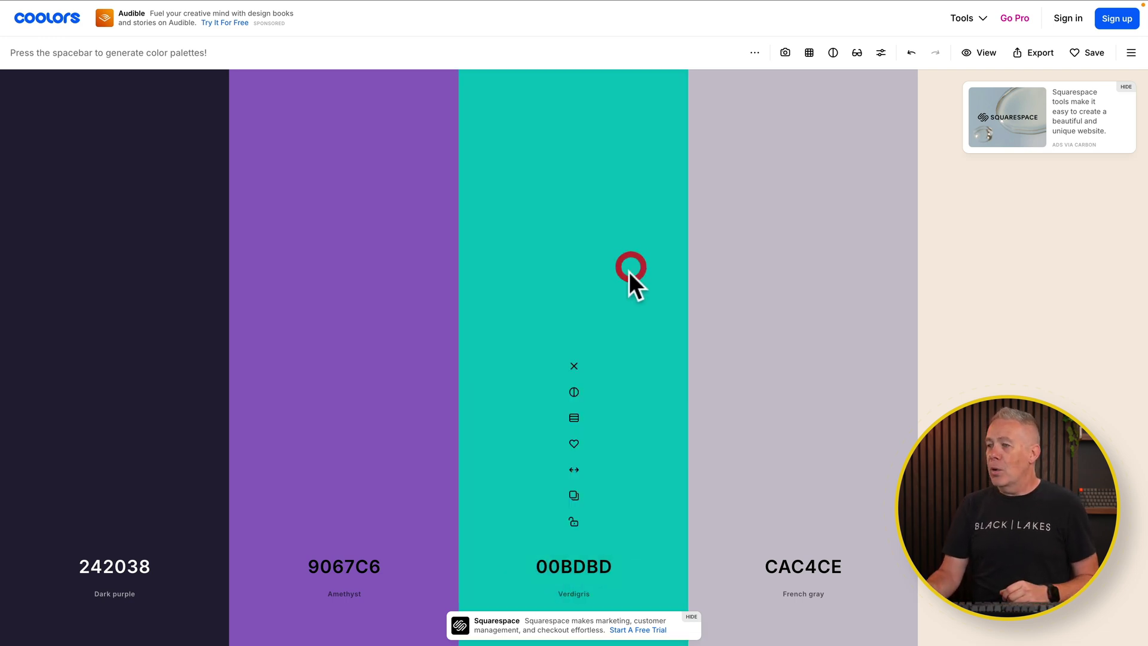
{"action": "left_click", "coordinate": [572, 522]}
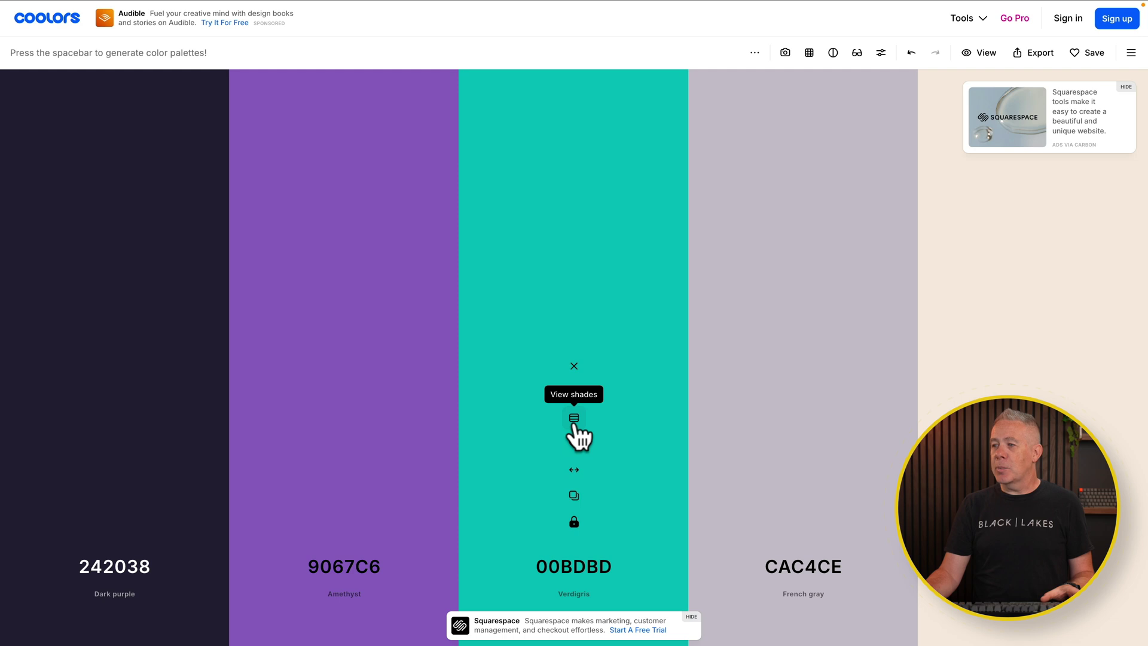
Step: Generate palettes around locked Verdigris, view its shades, and keep 33658A, 2F4858, F6AE2D and orange
{"action": "key", "text": "space"}
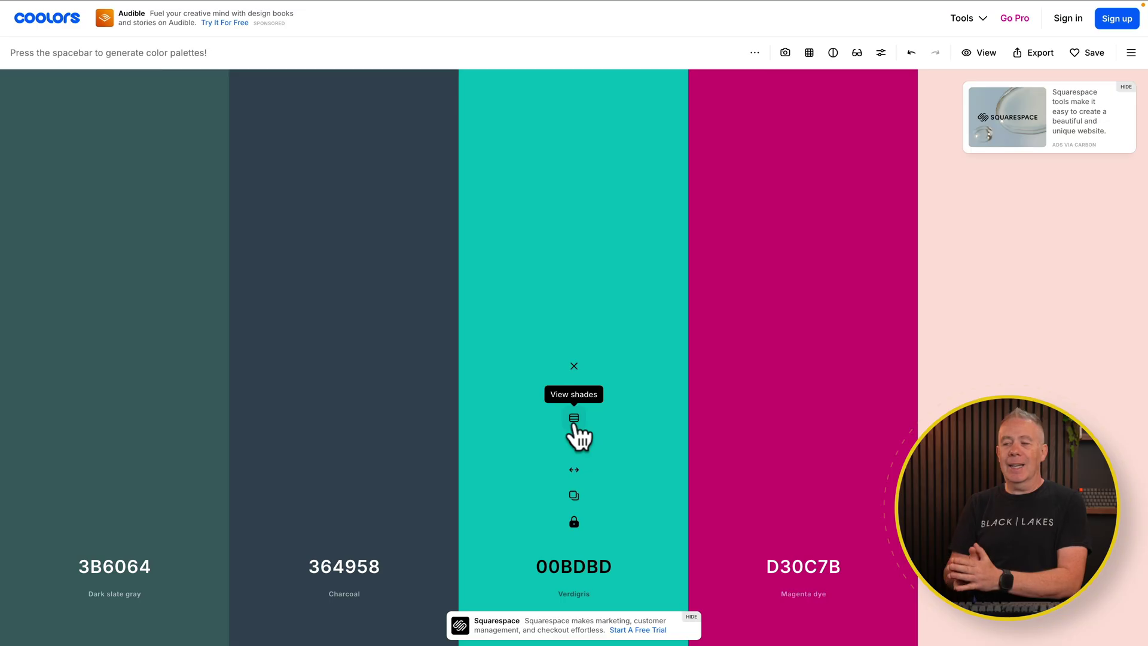
{"action": "key", "text": "space"}
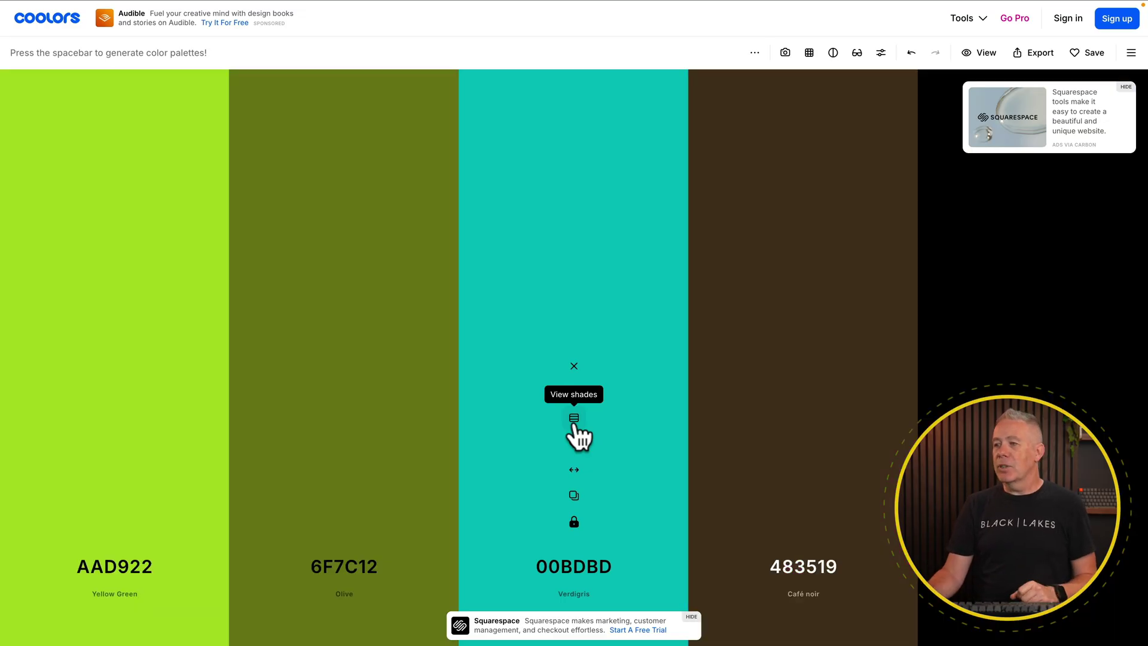
{"action": "key", "text": "space"}
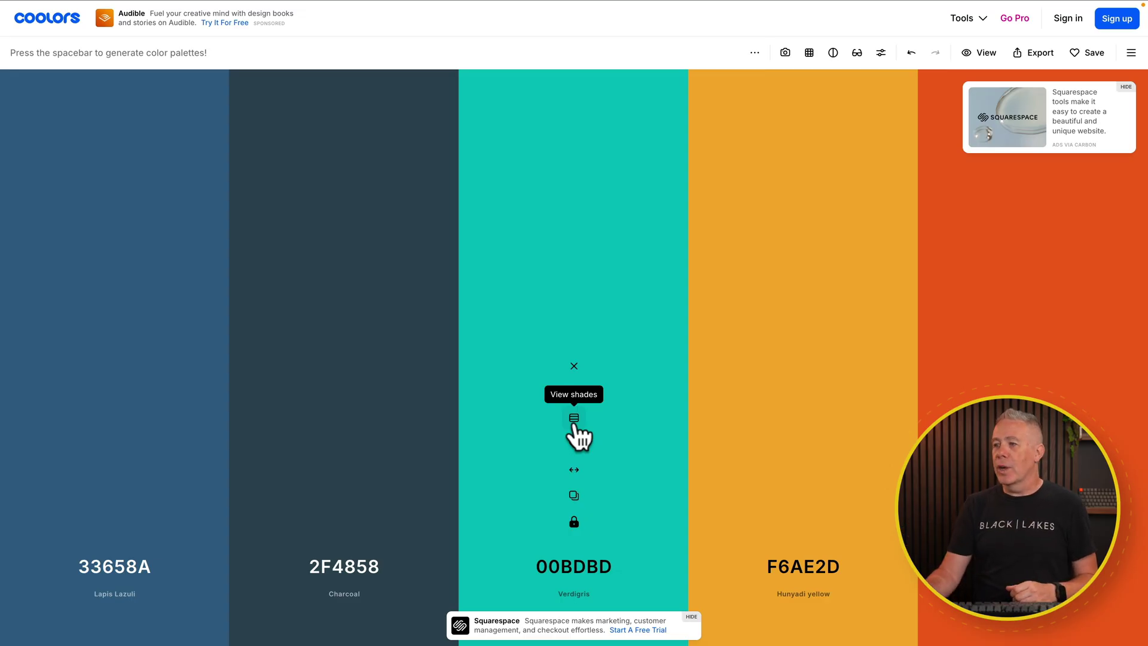
{"action": "left_click", "coordinate": [572, 420]}
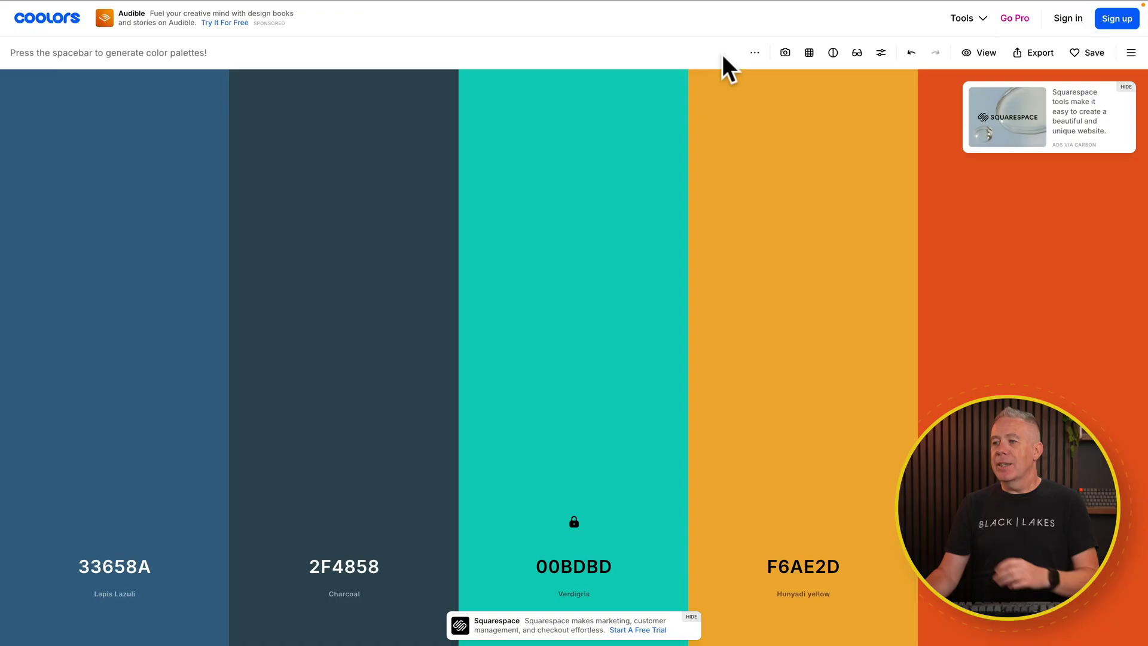
{"action": "mouse_move", "coordinate": [652, 97]}
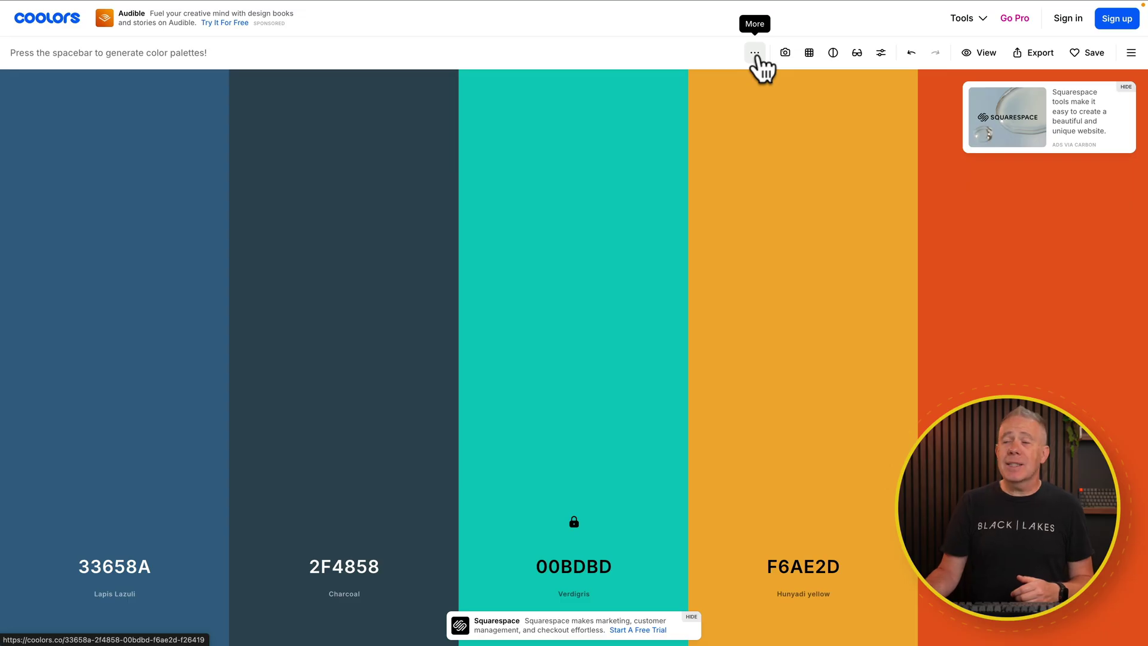
{"action": "left_click", "coordinate": [755, 54]}
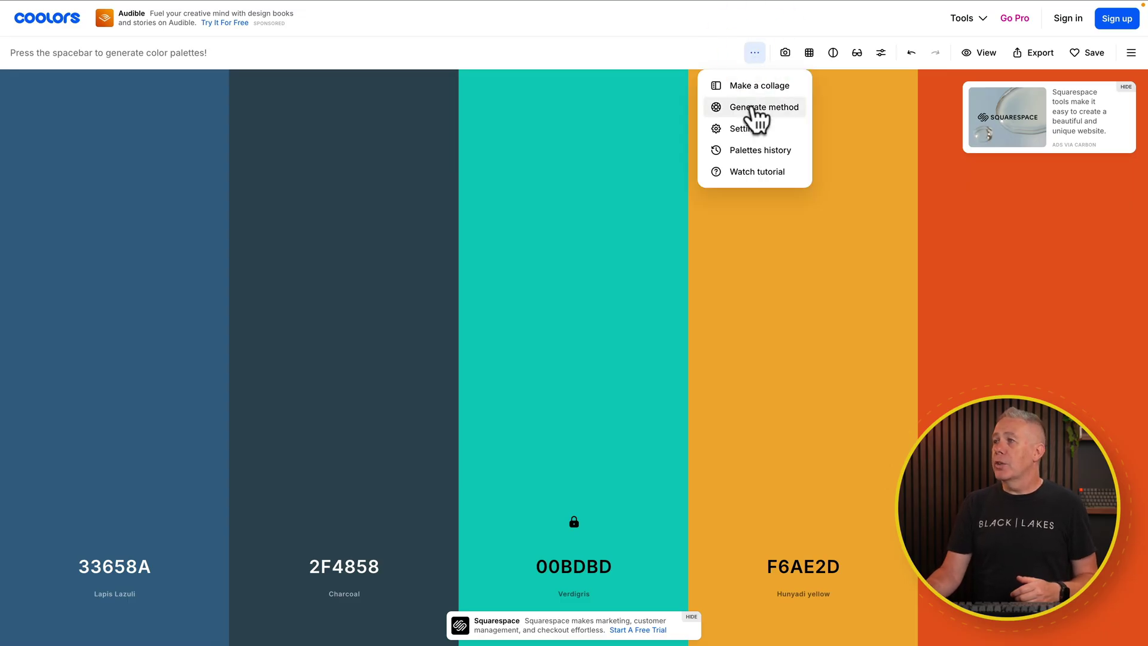
{"action": "left_click", "coordinate": [753, 105]}
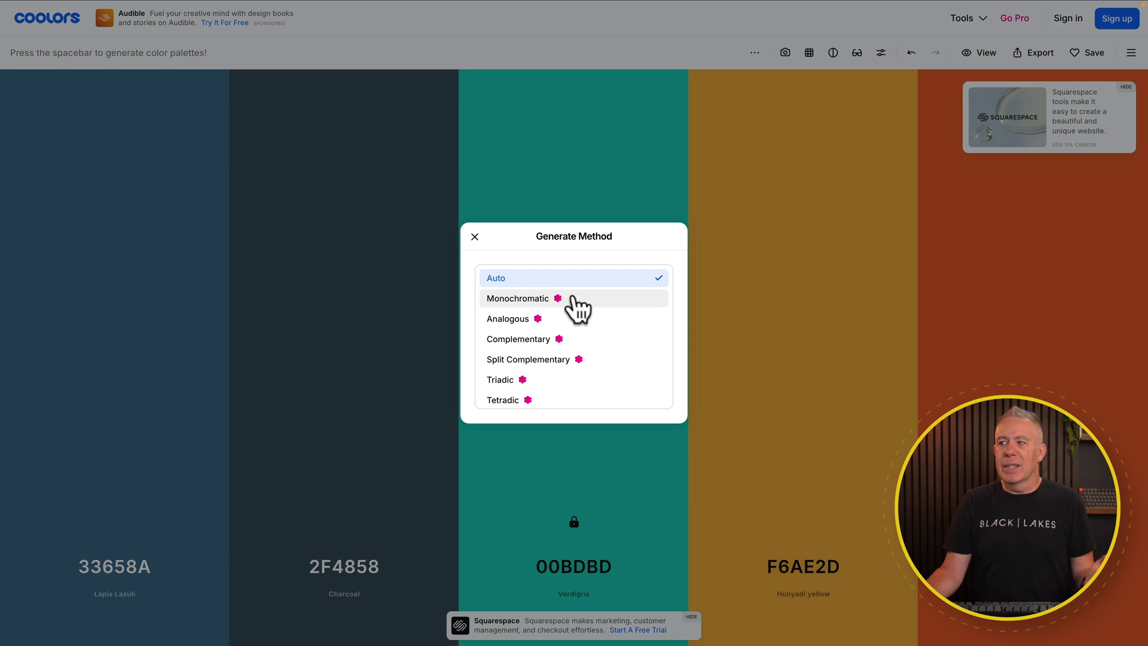
{"action": "left_click", "coordinate": [630, 25]}
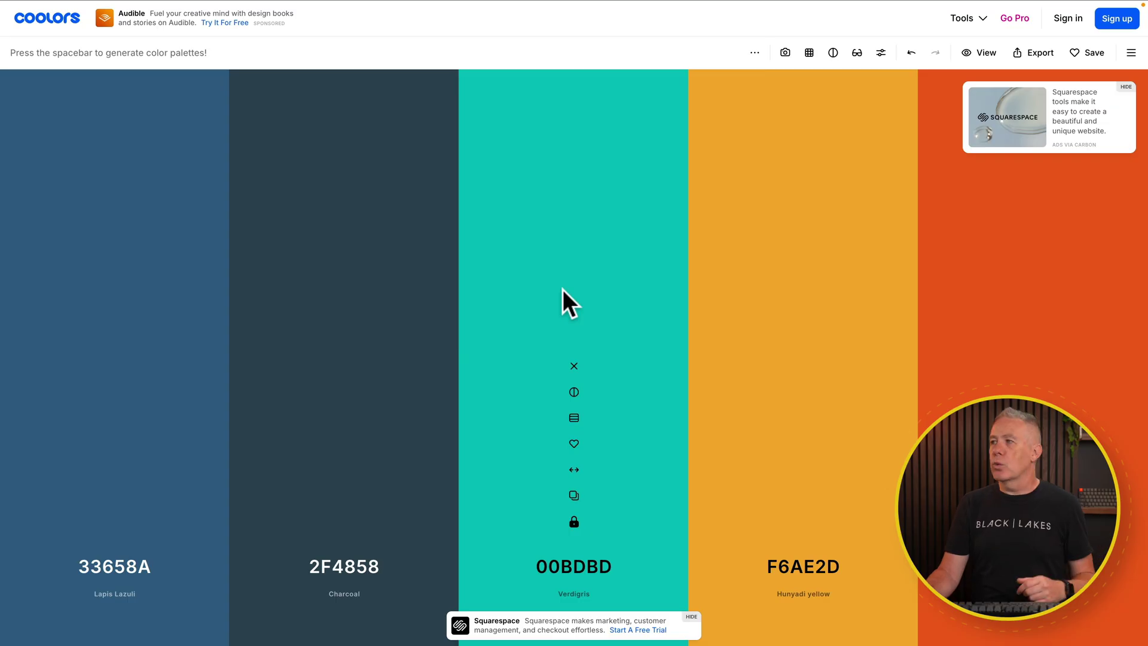
{"action": "left_click", "coordinate": [785, 53]}
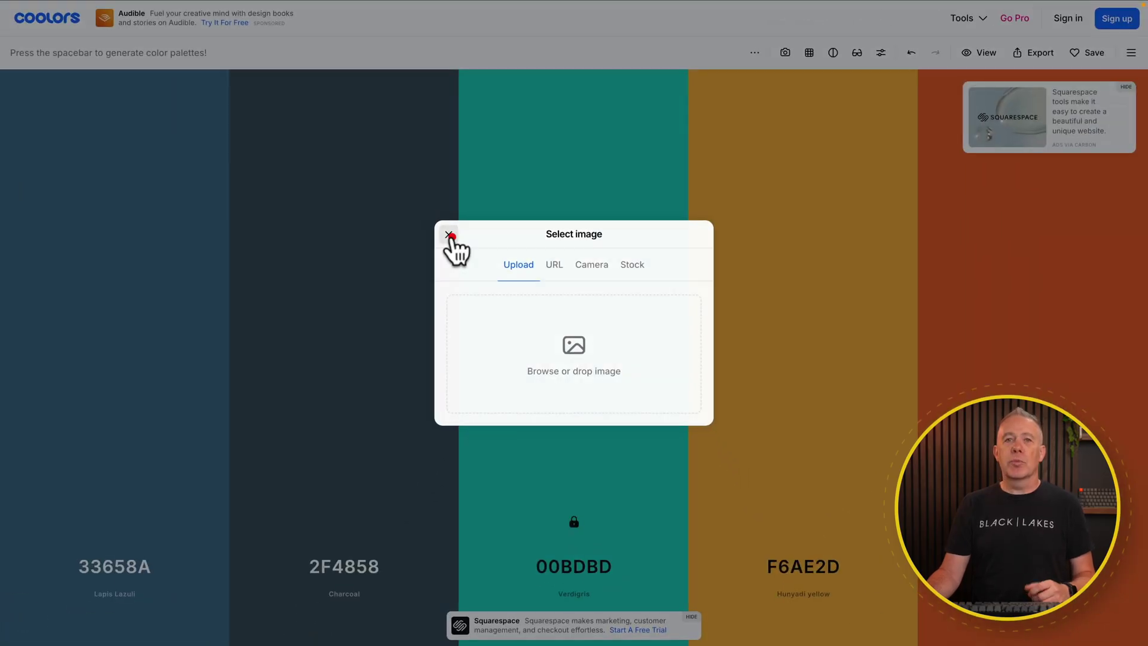
{"action": "left_click", "coordinate": [359, 171]}
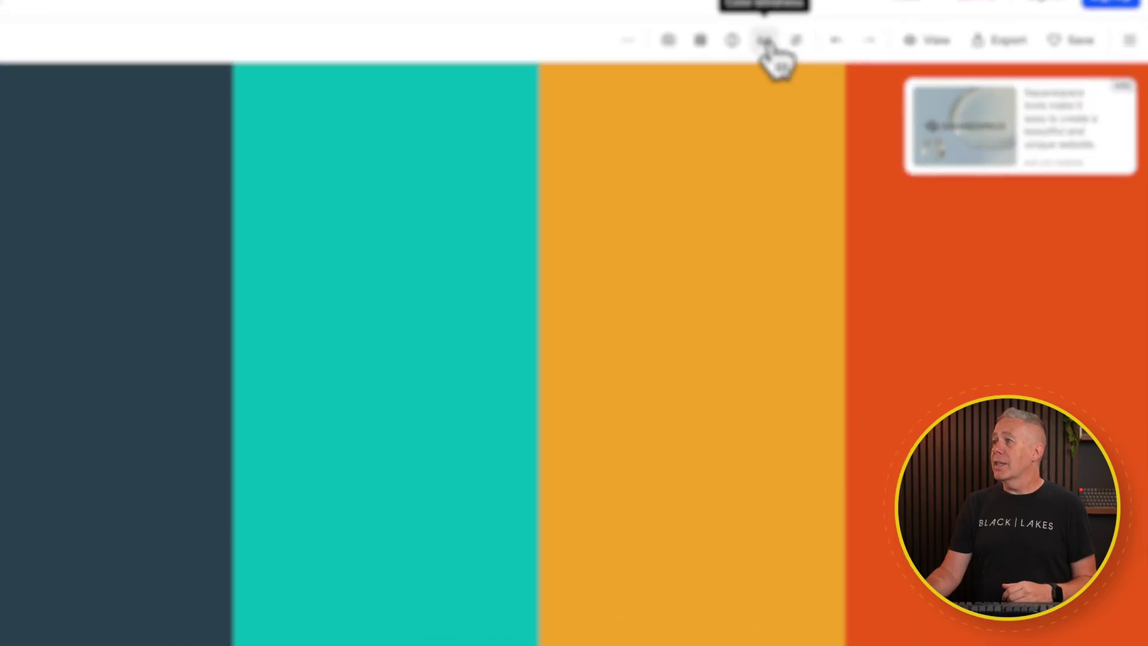
Step: Simulate the palette under Tritanopia, Achromatopsia, Protanomaly, Deuteranomaly, Tritanomaly and Achromatomaly
{"action": "left_click", "coordinate": [765, 42]}
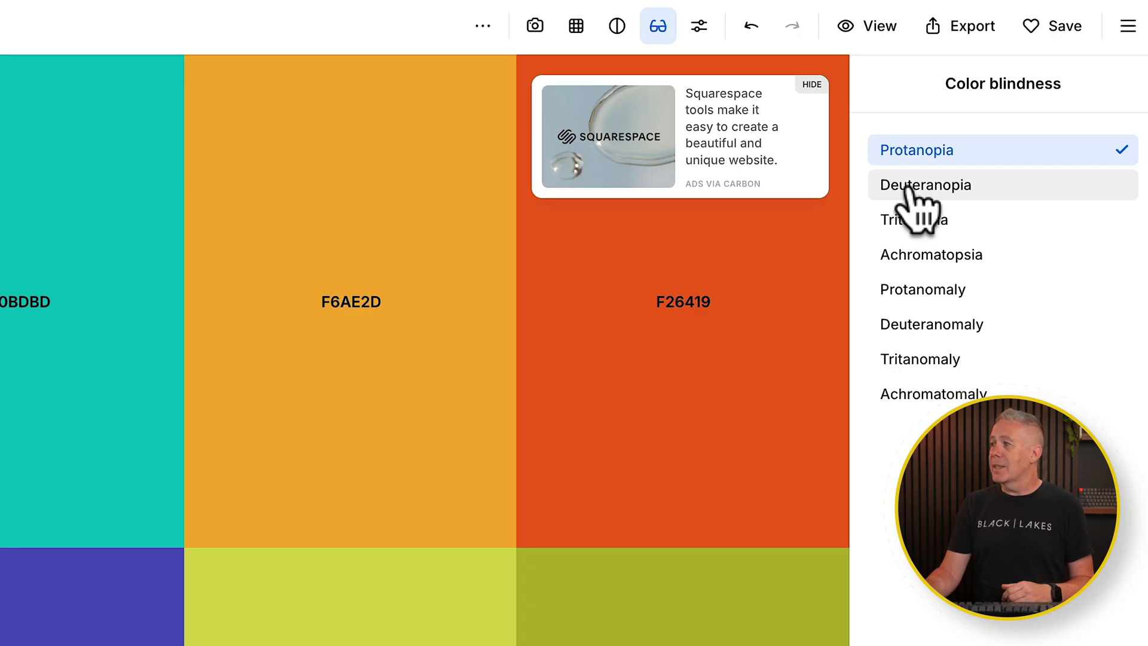
{"action": "left_click", "coordinate": [915, 220]}
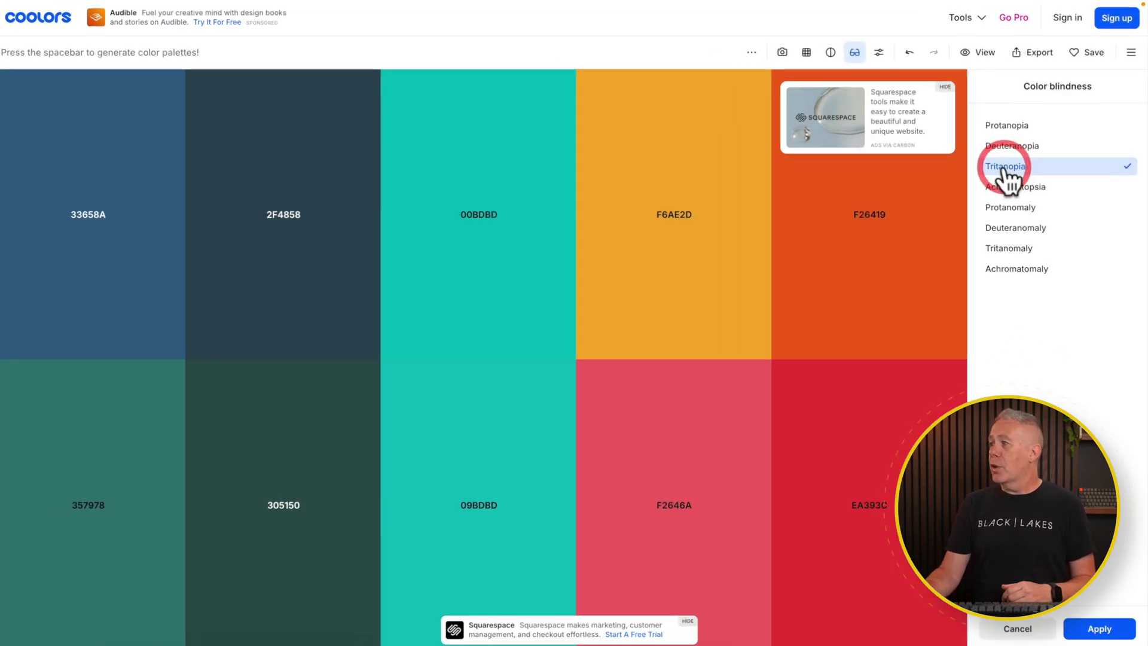
{"action": "left_click", "coordinate": [1016, 186]}
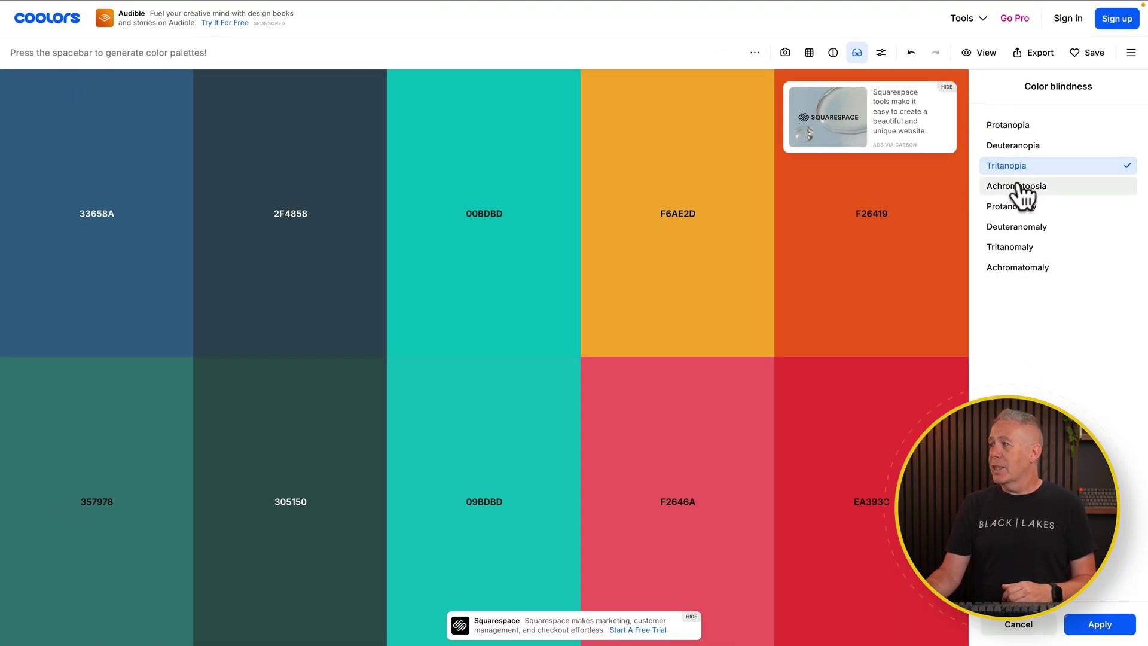
{"action": "left_click", "coordinate": [1017, 206]}
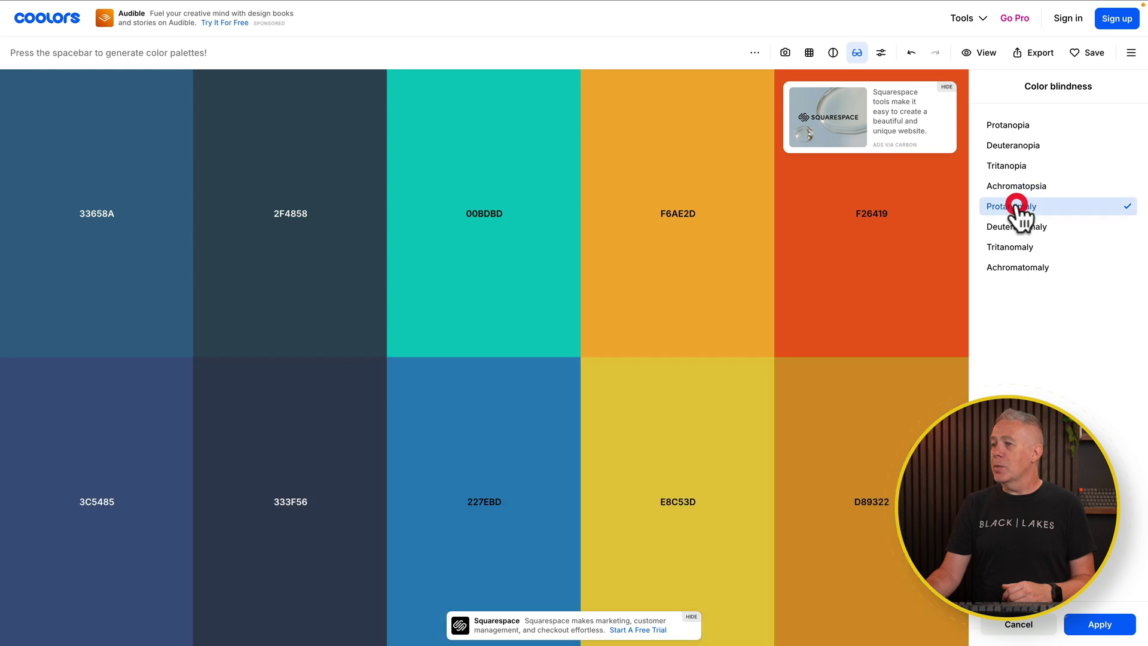
{"action": "left_click", "coordinate": [1019, 229]}
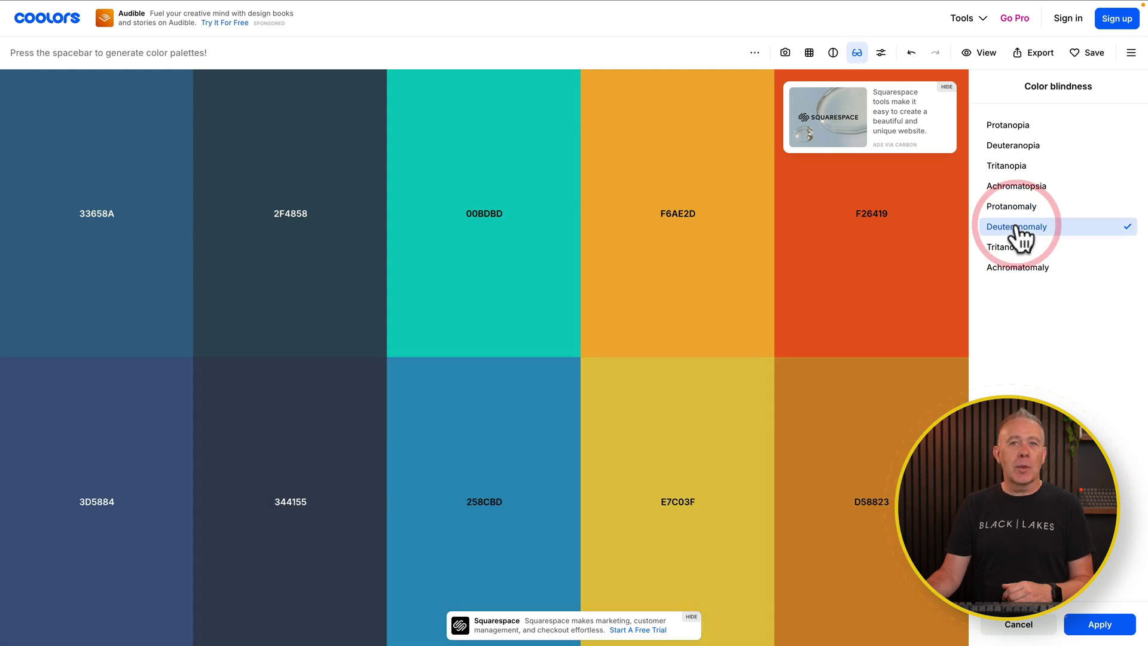
{"action": "left_click", "coordinate": [1017, 247]}
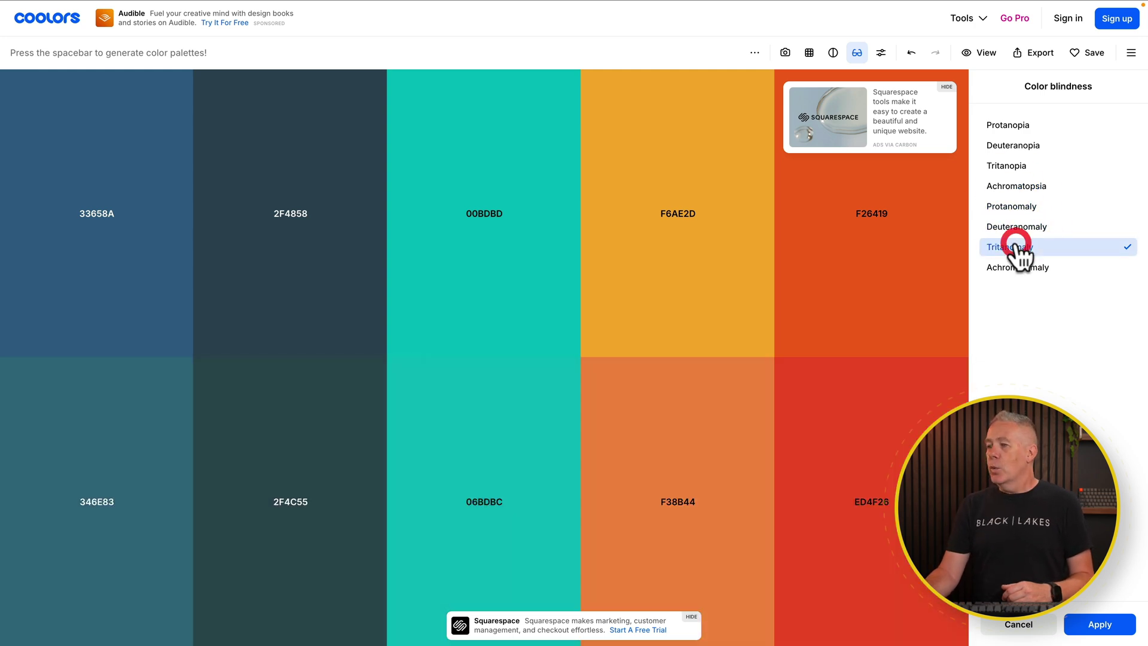
{"action": "left_click", "coordinate": [1018, 267]}
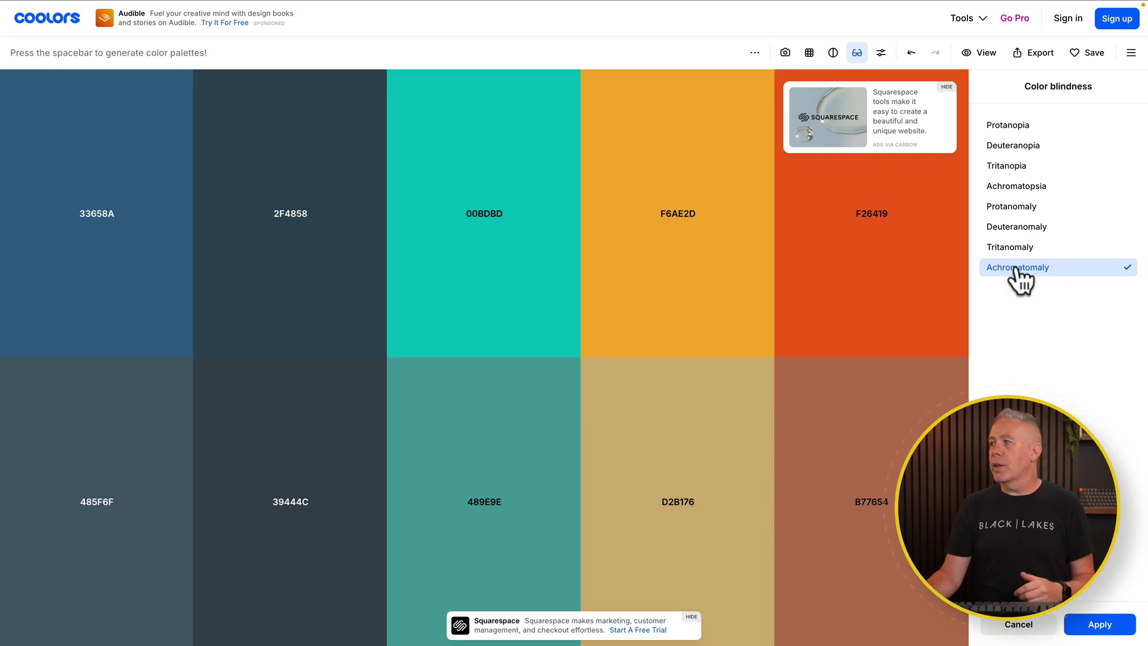
{"action": "left_click", "coordinate": [863, 53]}
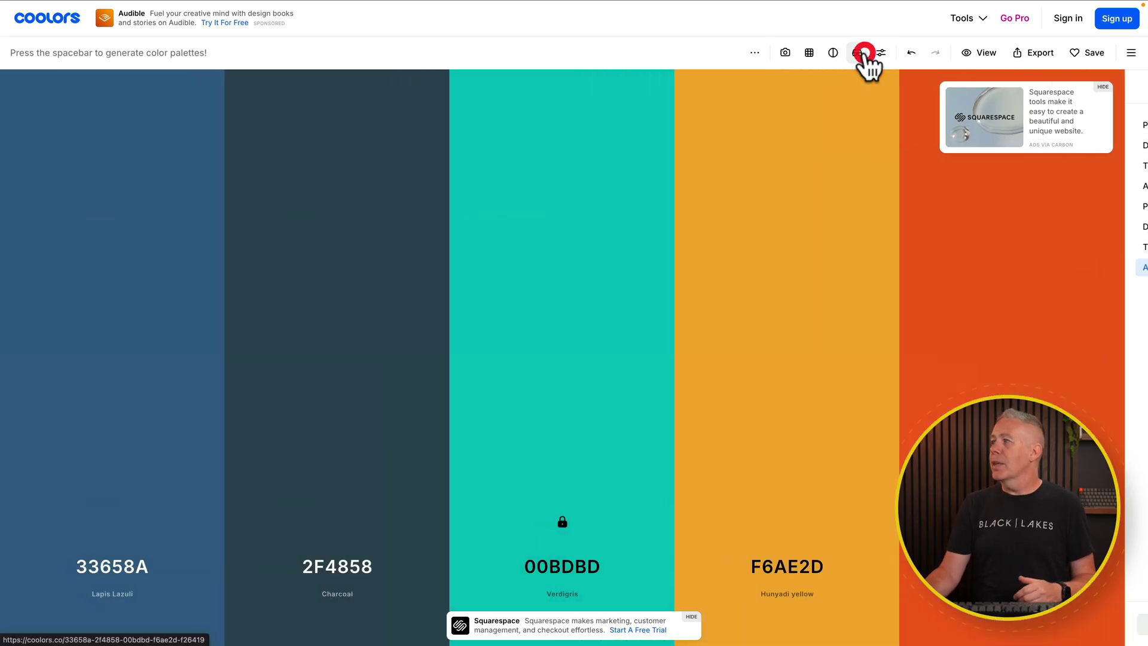
{"action": "left_click", "coordinate": [881, 53]}
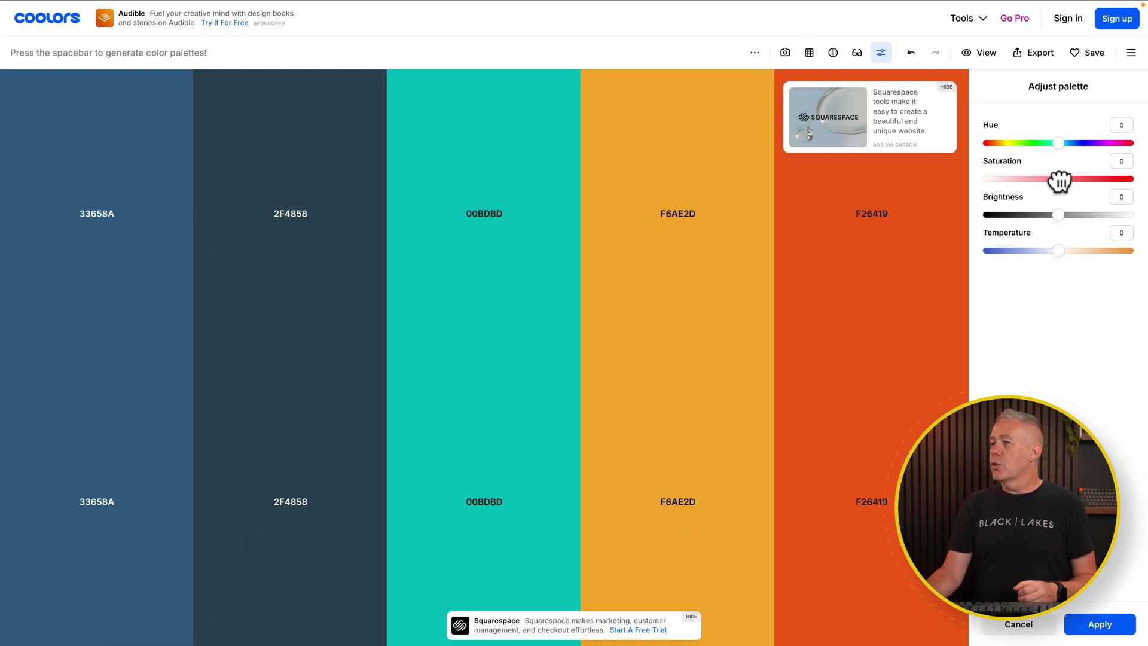
{"action": "left_click_drag", "start_coordinate": [1058, 179], "coordinate": [1010, 179]}
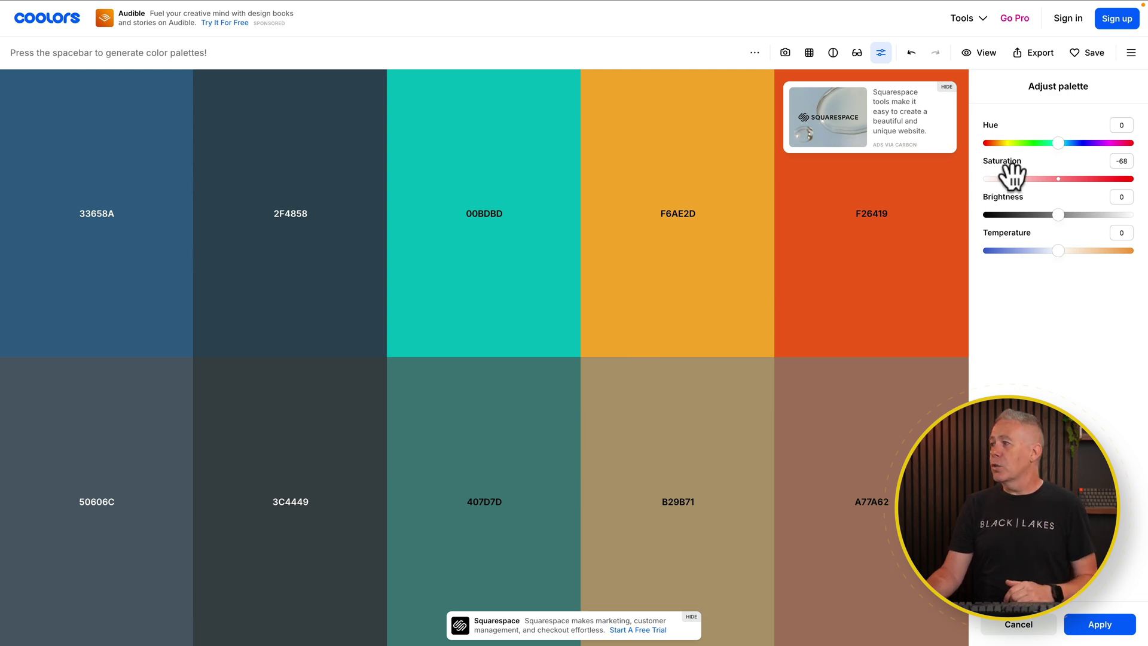
{"action": "left_click_drag", "start_coordinate": [1011, 179], "coordinate": [1131, 186]}
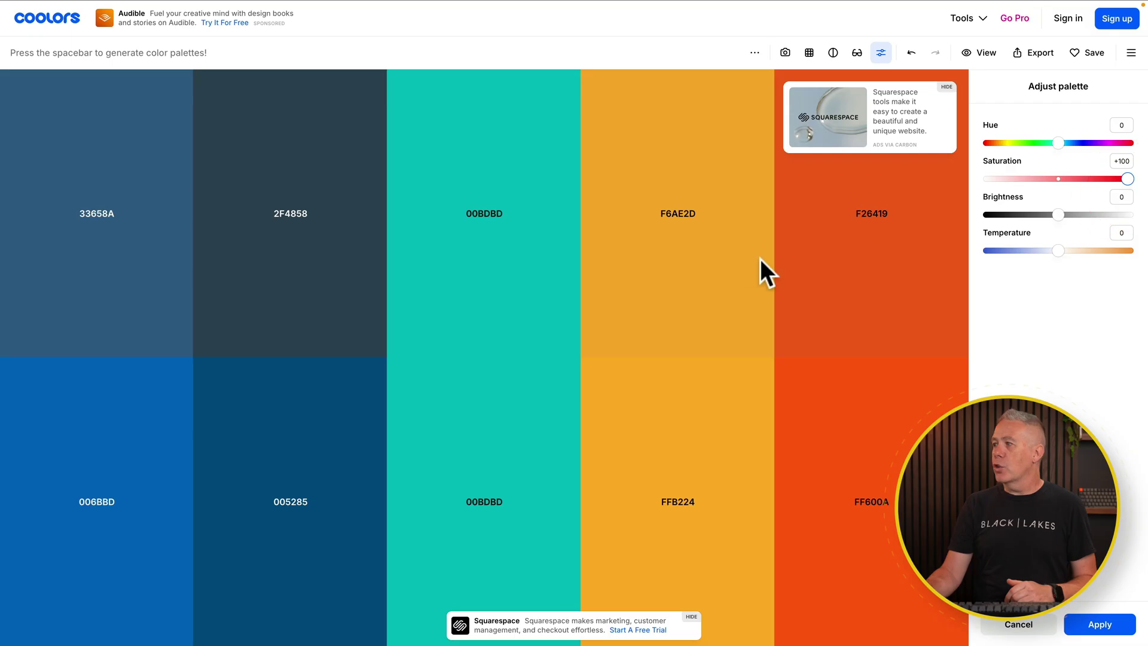
{"action": "left_click_drag", "start_coordinate": [1123, 179], "coordinate": [1058, 179]}
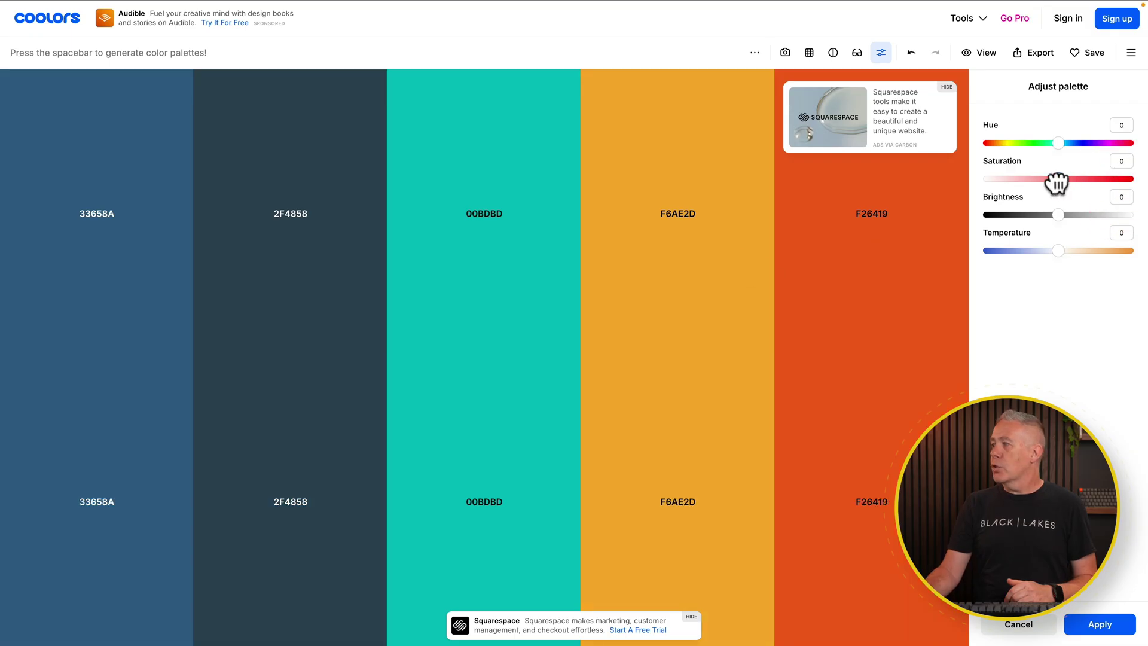
{"action": "mouse_move", "coordinate": [1058, 251]}
{"action": "left_mouse_down"}
{"action": "mouse_move", "coordinate": [1076, 251]}
{"action": "mouse_move", "coordinate": [1025, 248]}
{"action": "mouse_move", "coordinate": [1059, 254]}
{"action": "left_mouse_up"}
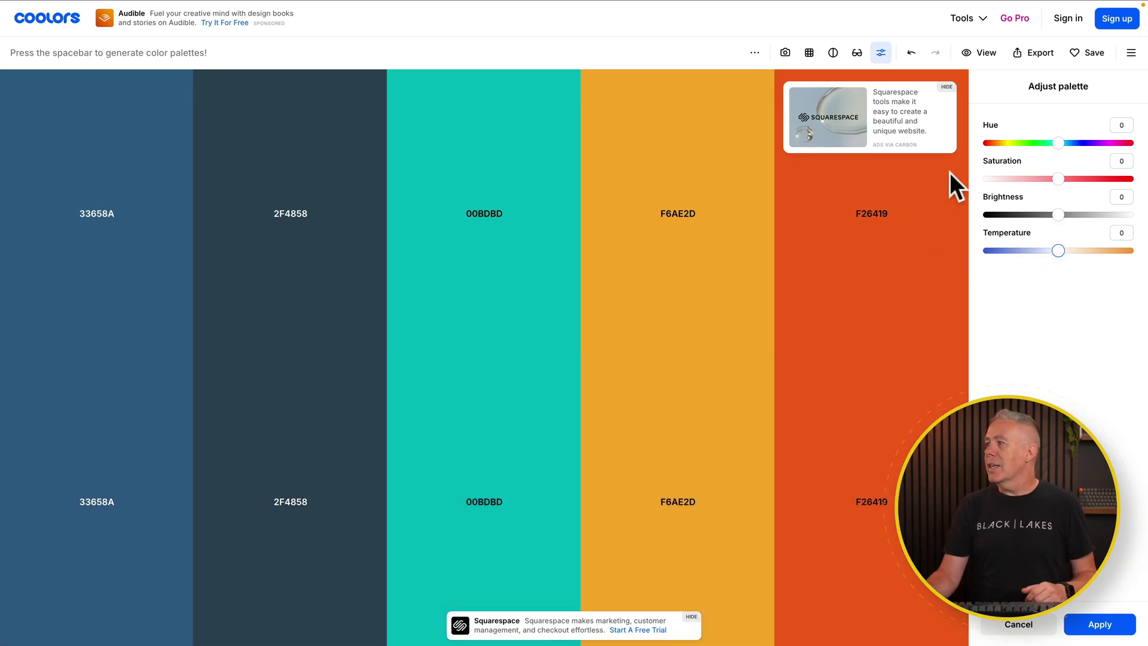
{"action": "left_click_drag", "start_coordinate": [1058, 142], "coordinate": [1028, 144]}
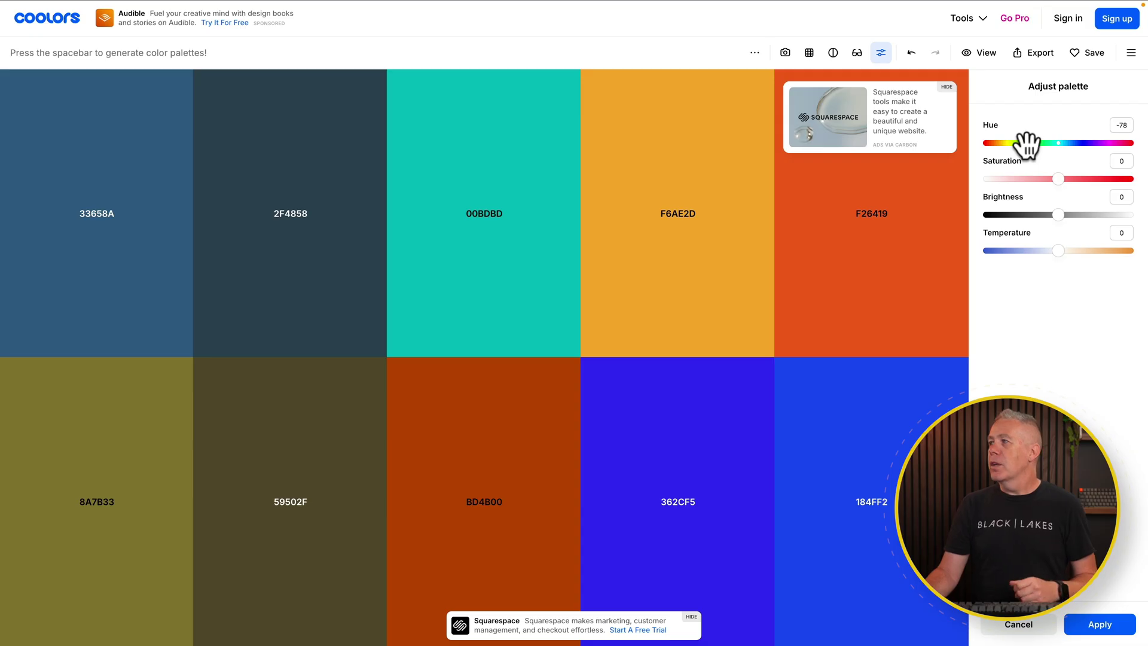
{"action": "left_click_drag", "start_coordinate": [1027, 144], "coordinate": [1058, 150]}
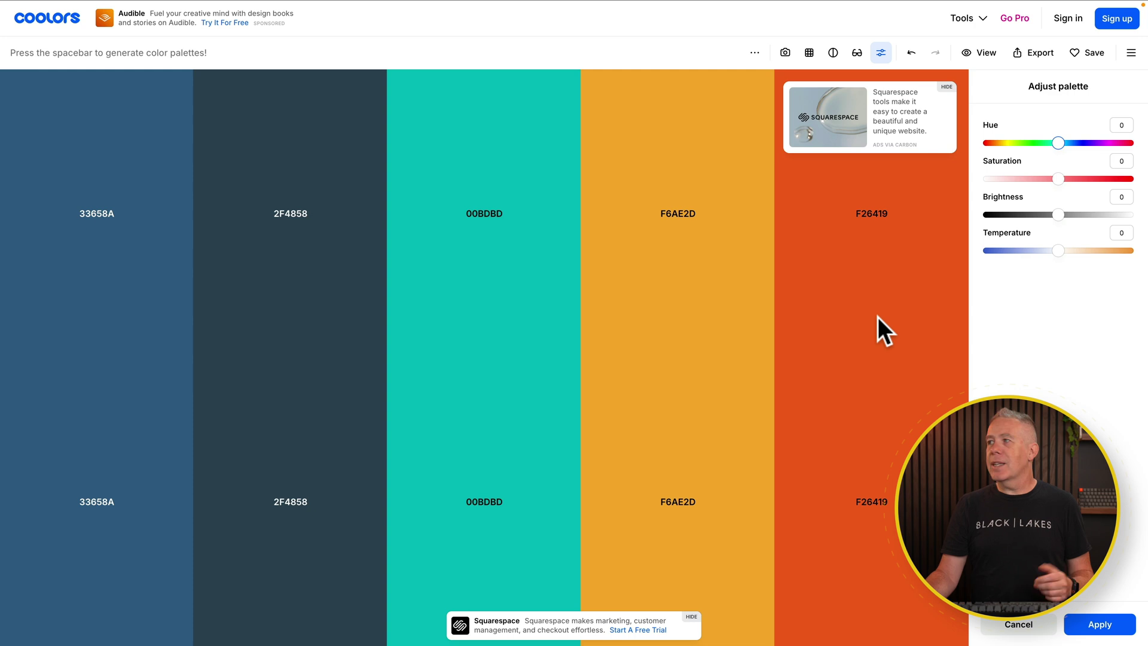
{"action": "left_click", "coordinate": [991, 54]}
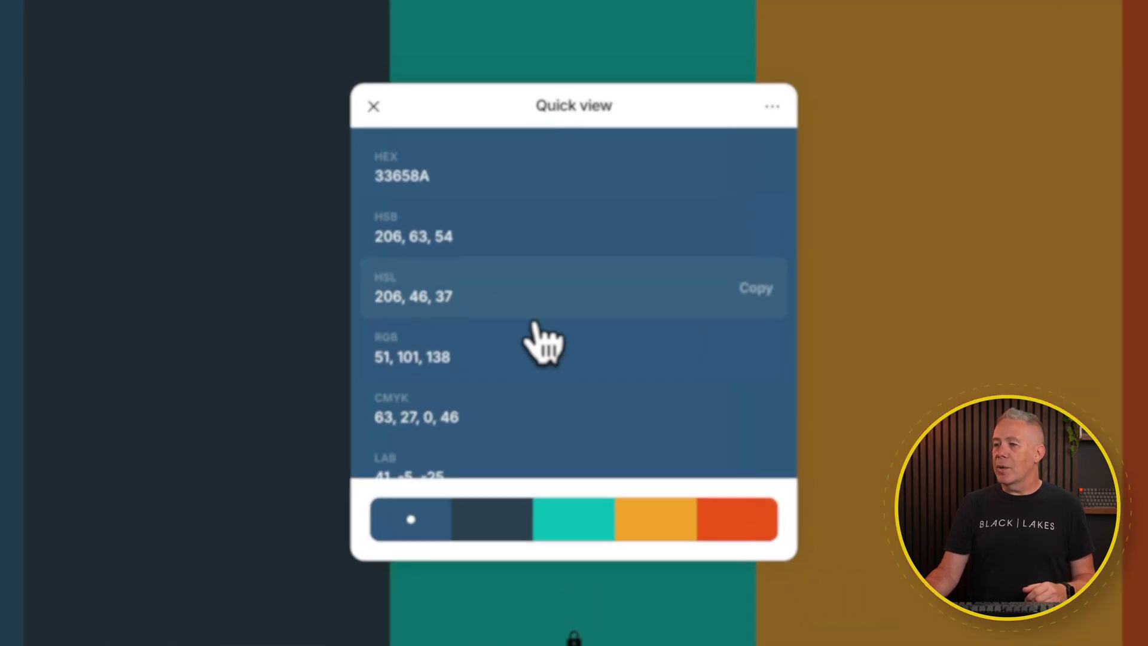
Step: Scroll 33658A's quick view values, then choose View more color info from its options
{"action": "scroll", "coordinate": [589, 361], "scroll_direction": "down", "scroll_amount": 1}
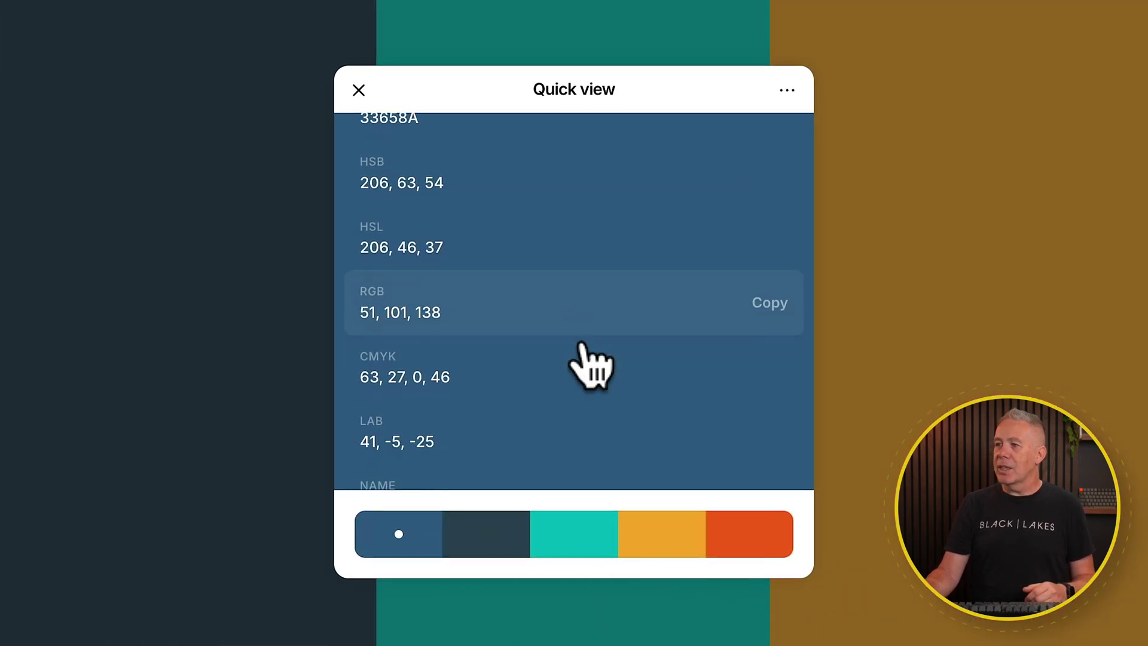
{"action": "scroll", "coordinate": [589, 362], "scroll_direction": "down", "scroll_amount": 5}
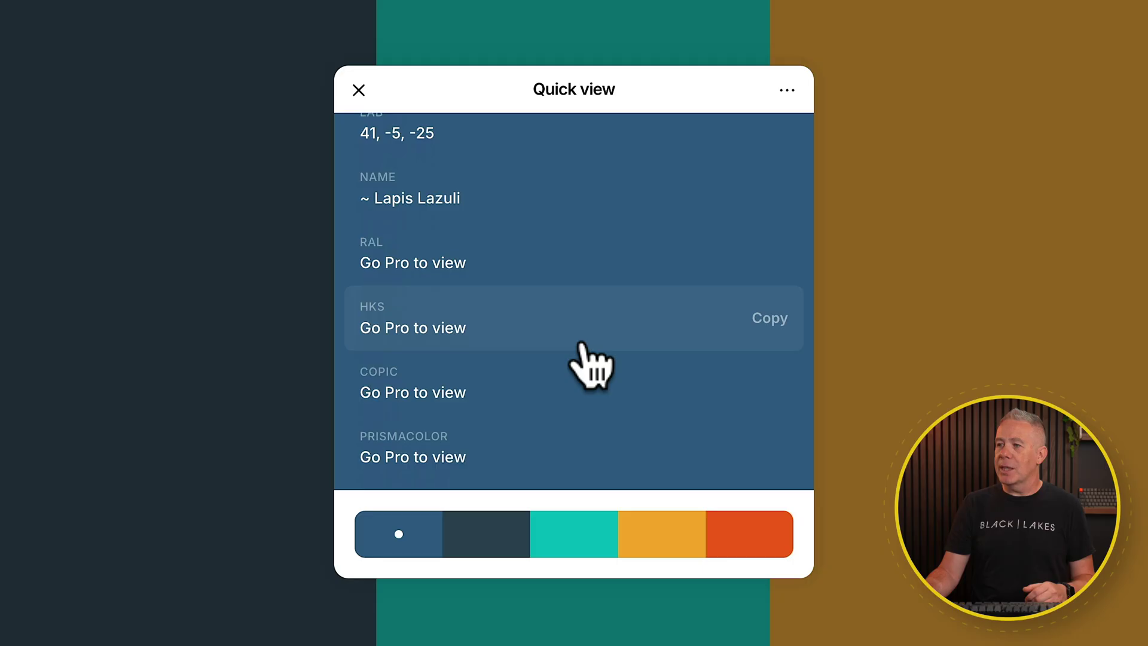
{"action": "scroll", "coordinate": [589, 362], "scroll_direction": "up", "scroll_amount": 5}
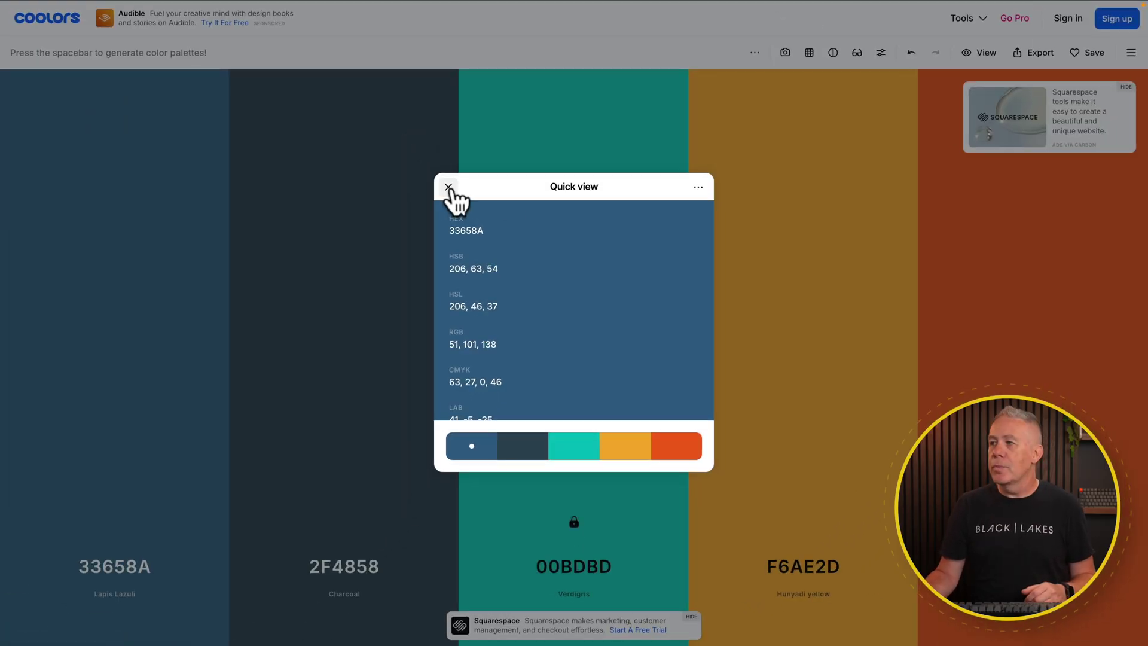
{"action": "left_click", "coordinate": [698, 187]}
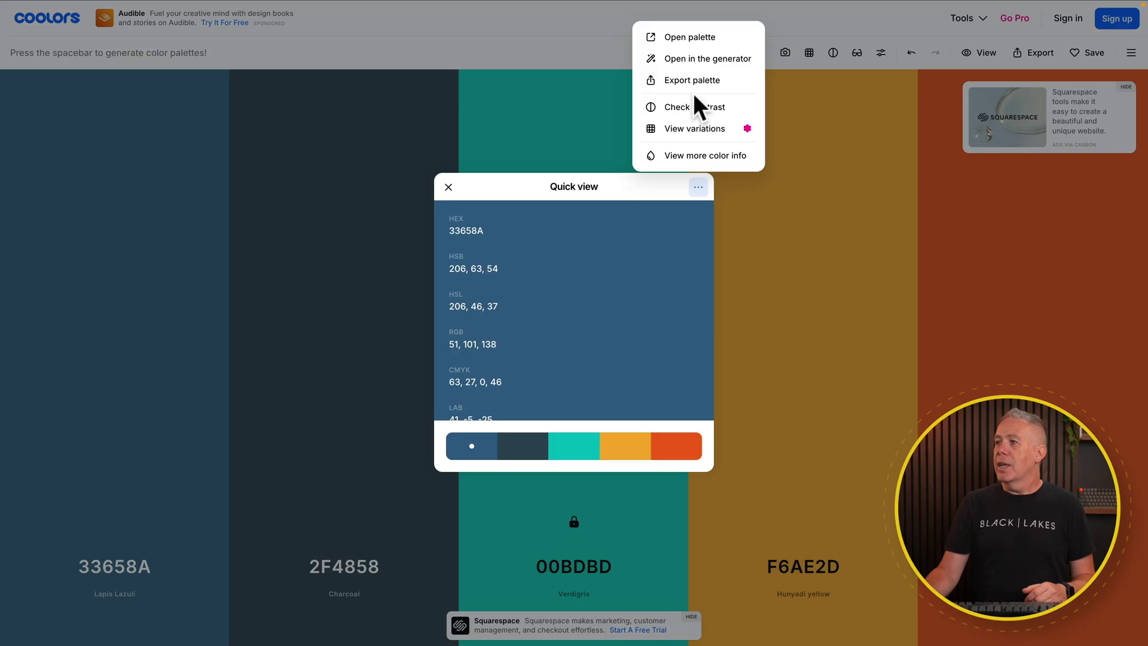
{"action": "left_click", "coordinate": [690, 157]}
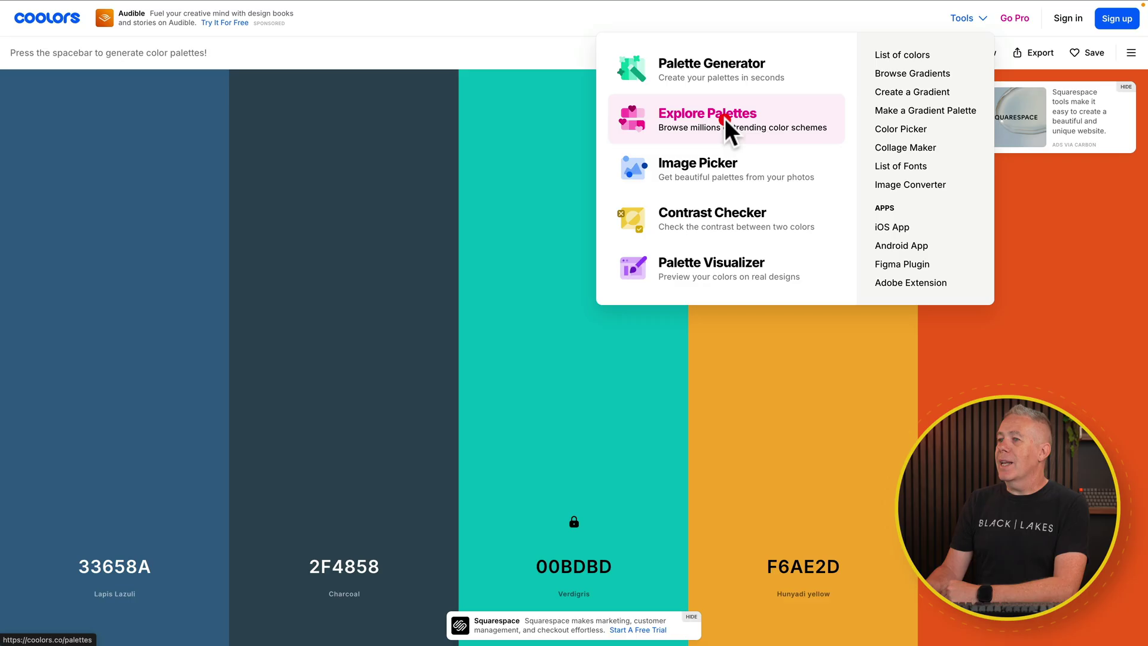
Step: Open Explore Palettes and scroll through the trending palettes grid
{"action": "left_click", "coordinate": [724, 120]}
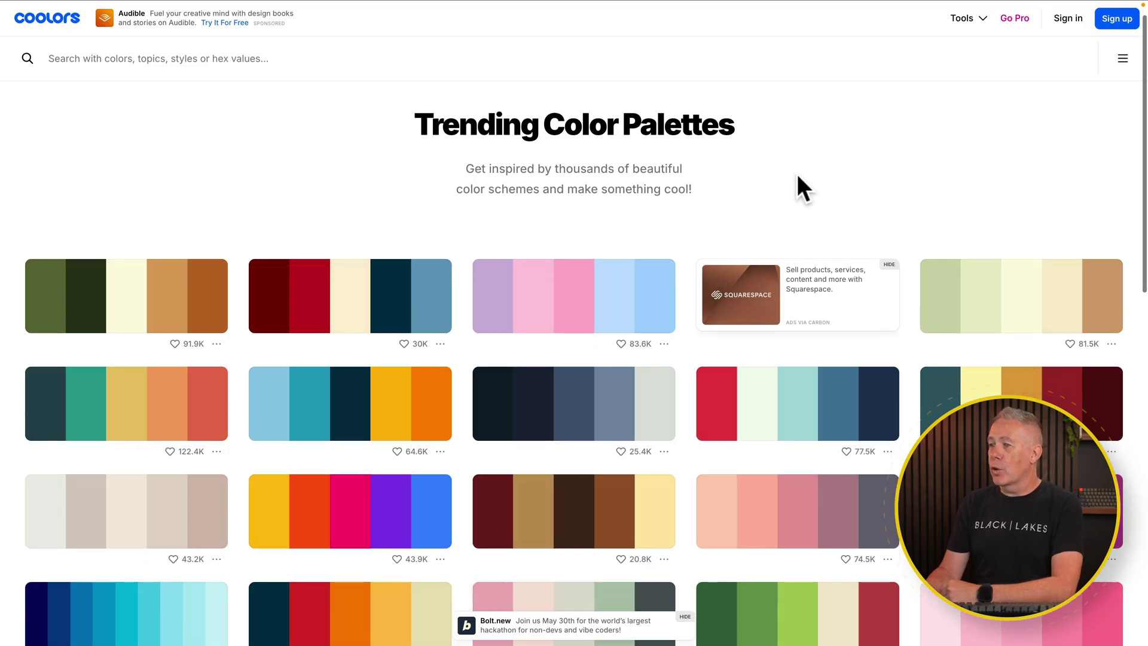
{"action": "scroll", "coordinate": [798, 179], "scroll_direction": "down", "scroll_amount": 2}
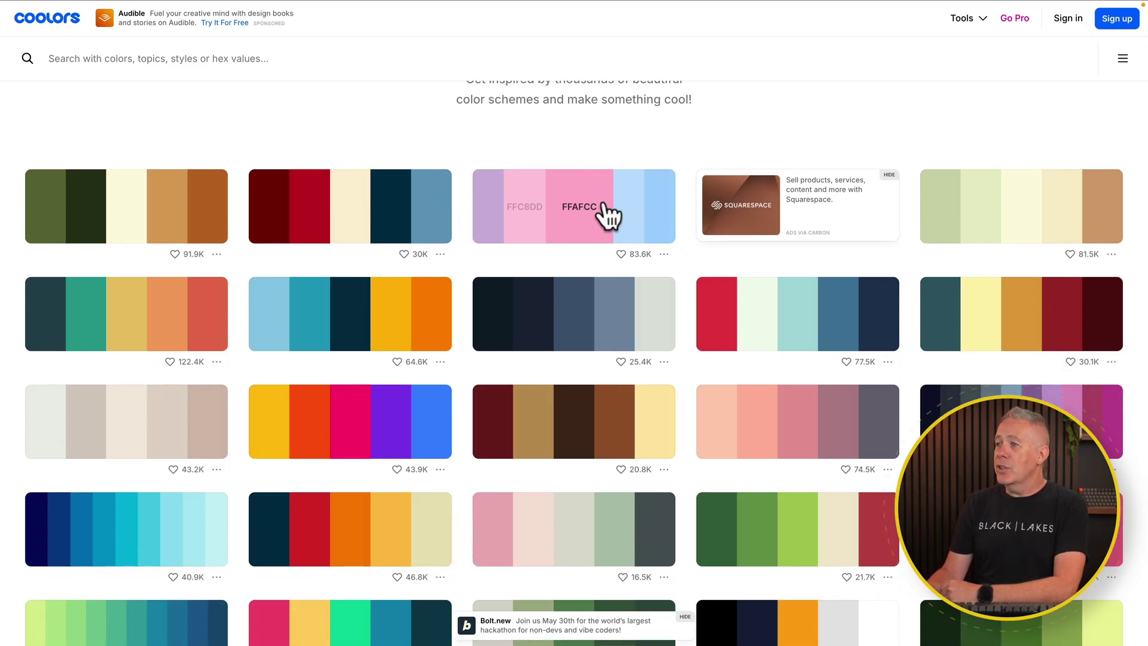
Step: View the CDB4DB–A2D2FF pastel palette full screen, then open and scroll its Palette page
{"action": "left_click", "coordinate": [664, 254]}
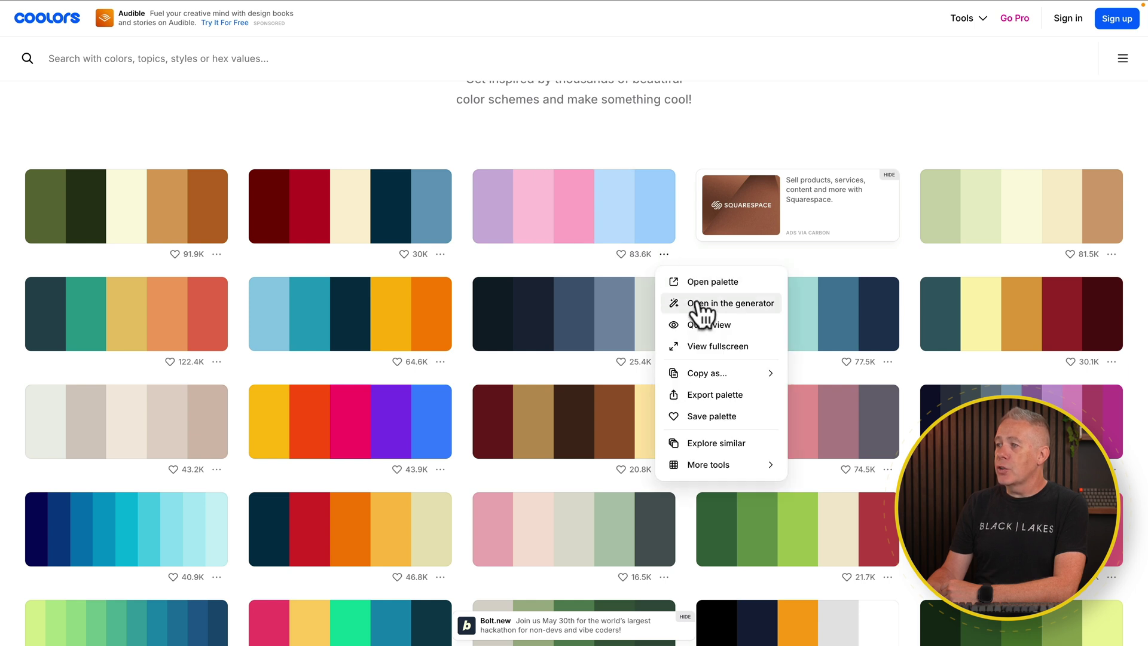
{"action": "left_click", "coordinate": [696, 348]}
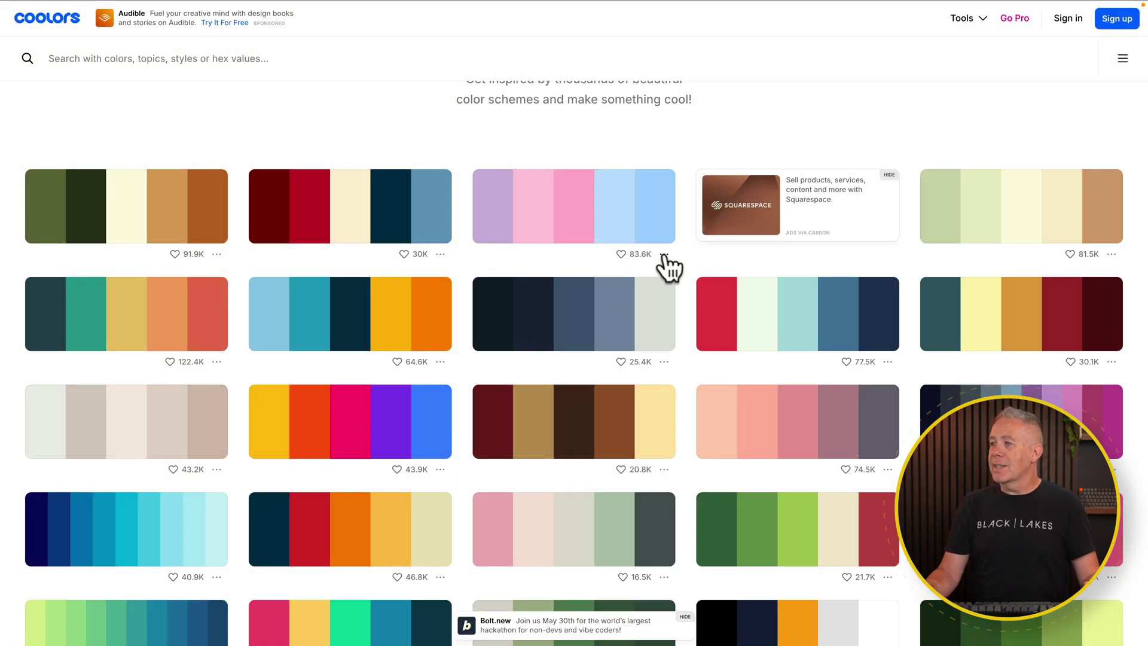
{"action": "left_click", "coordinate": [664, 255]}
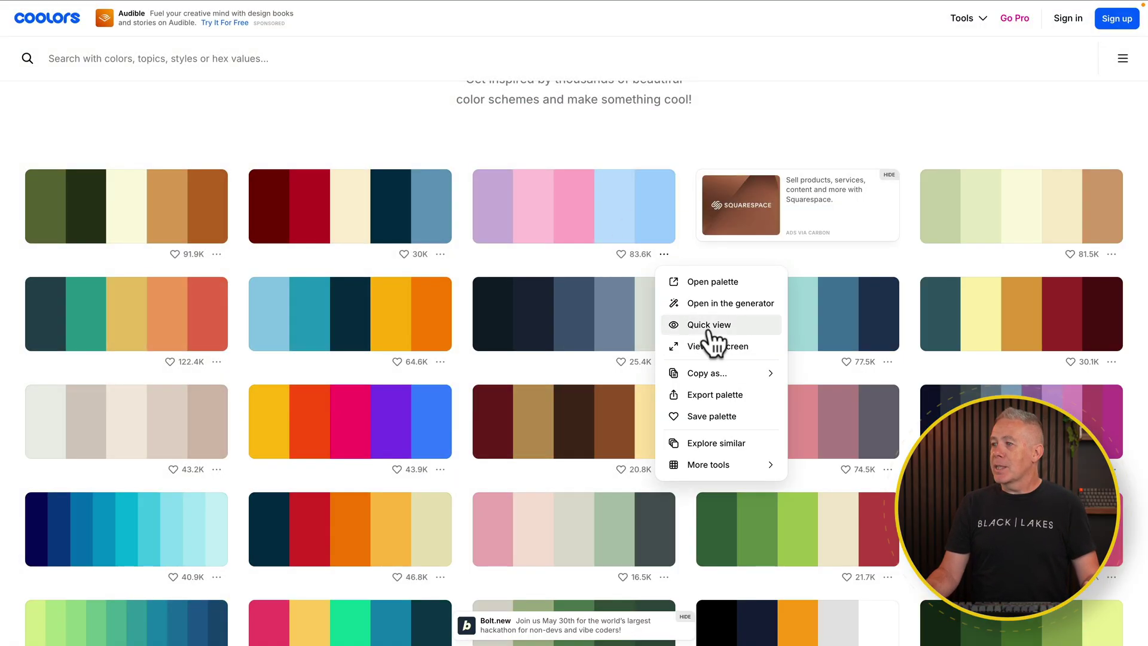
{"action": "left_click", "coordinate": [717, 286]}
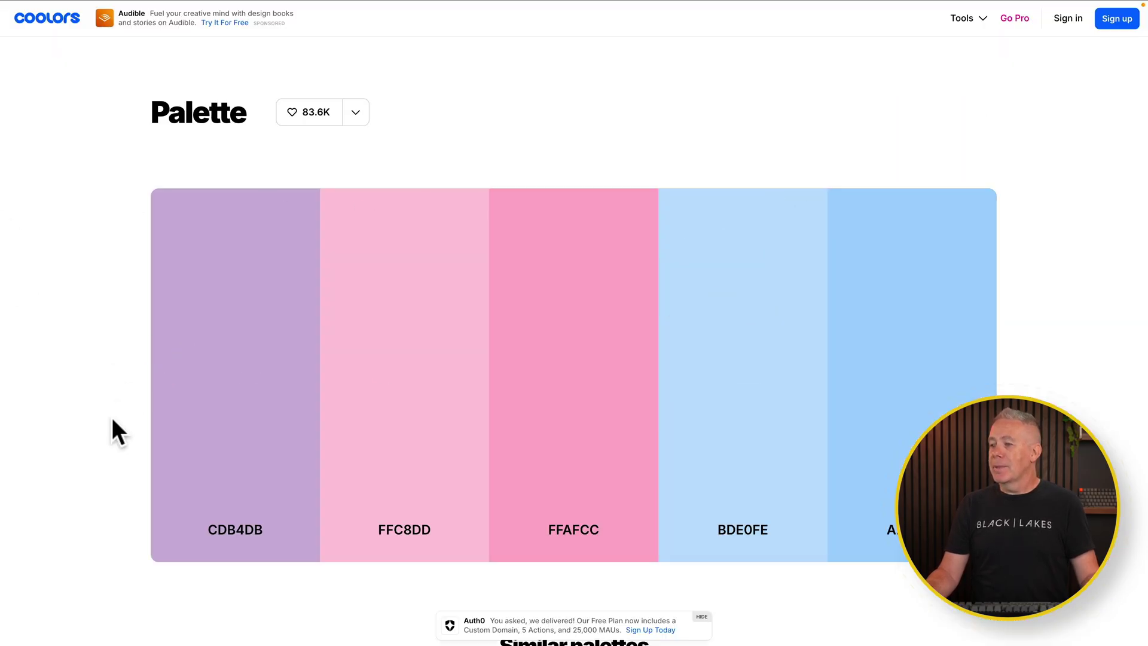
{"action": "scroll", "coordinate": [113, 418], "scroll_direction": "down", "scroll_amount": 18}
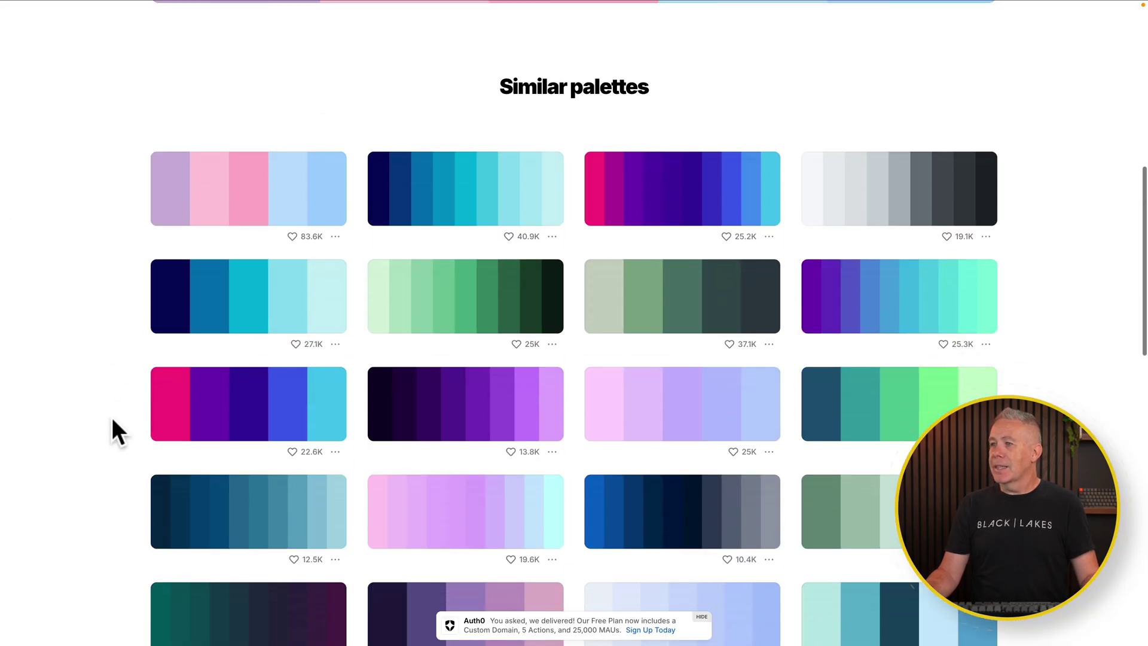
{"action": "scroll", "coordinate": [113, 419], "scroll_direction": "down", "scroll_amount": 5}
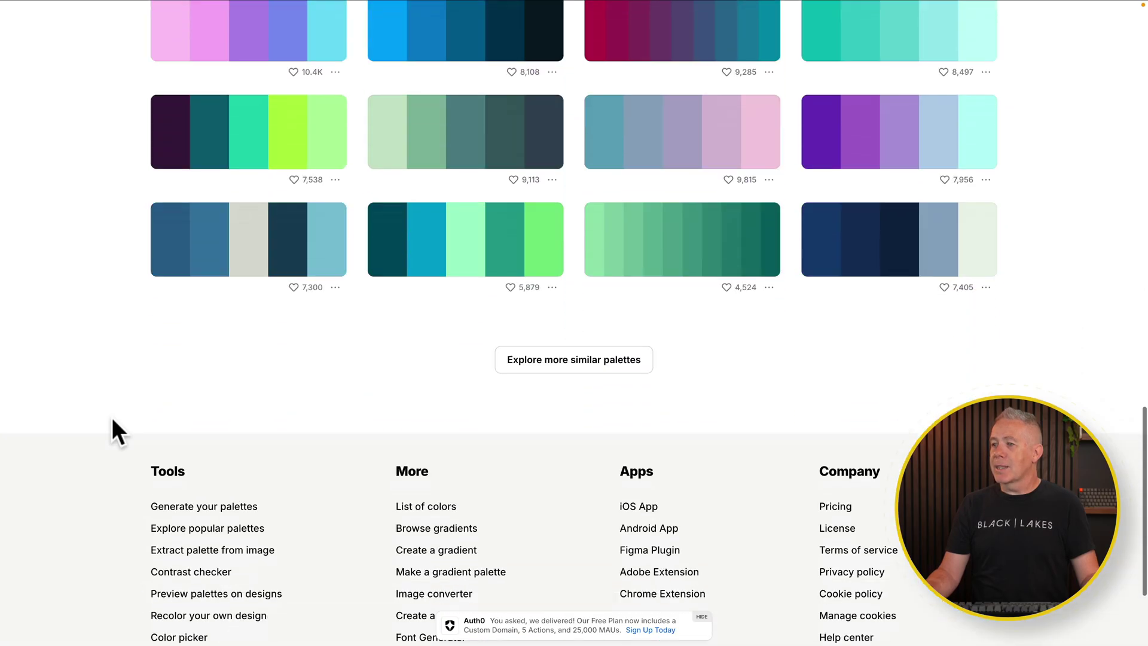
{"action": "scroll", "coordinate": [112, 419], "scroll_direction": "up", "scroll_amount": 20}
{"action": "scroll", "coordinate": [112, 417], "scroll_direction": "up", "scroll_amount": 2}
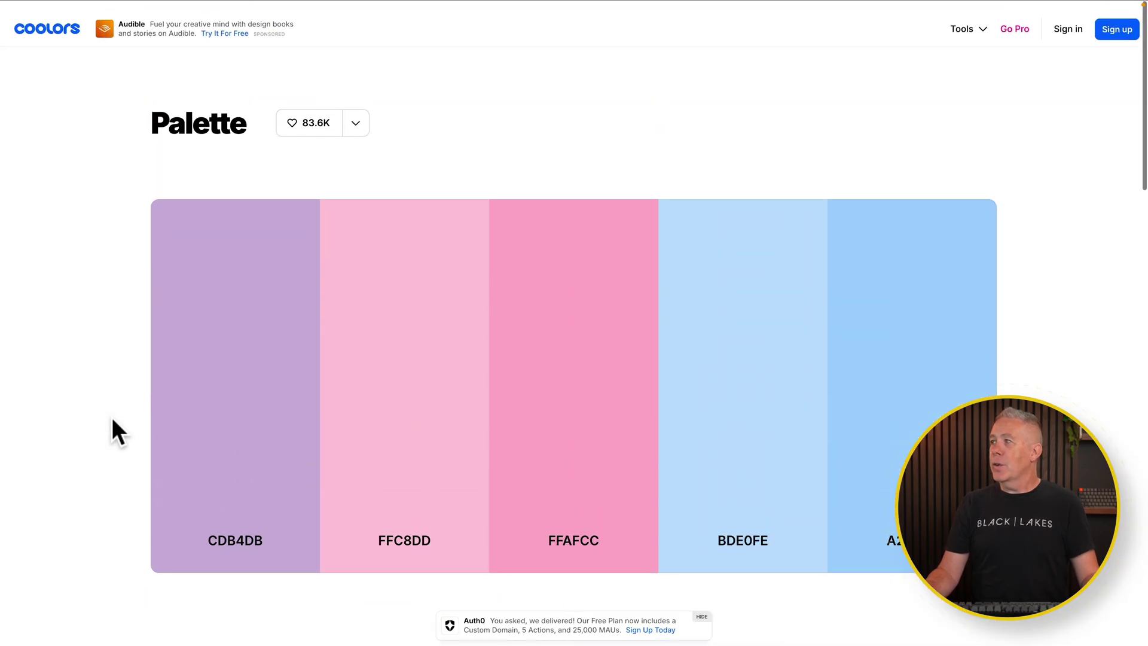
{"action": "mouse_move", "coordinate": [982, 17]}
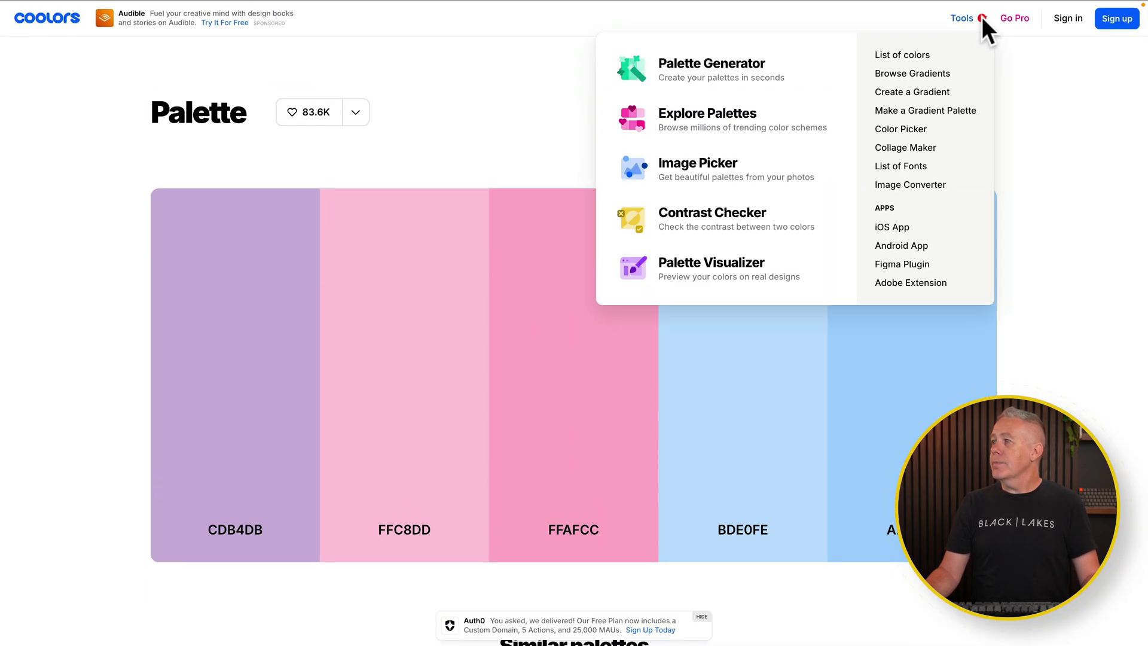
Step: In the Image Picker, cycle suggested palettes, move a sampling point onto the rocks, and check export options
{"action": "left_click", "coordinate": [747, 187]}
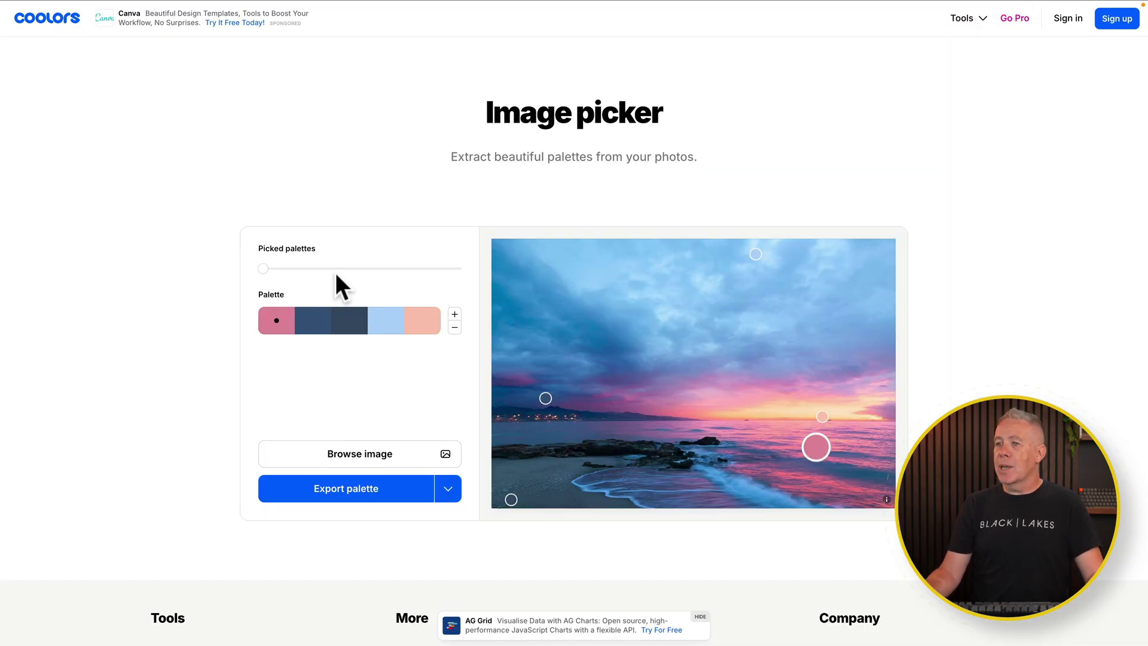
{"action": "mouse_move", "coordinate": [270, 272]}
{"action": "left_mouse_down"}
{"action": "mouse_move", "coordinate": [321, 269]}
{"action": "mouse_move", "coordinate": [257, 270]}
{"action": "left_mouse_up"}
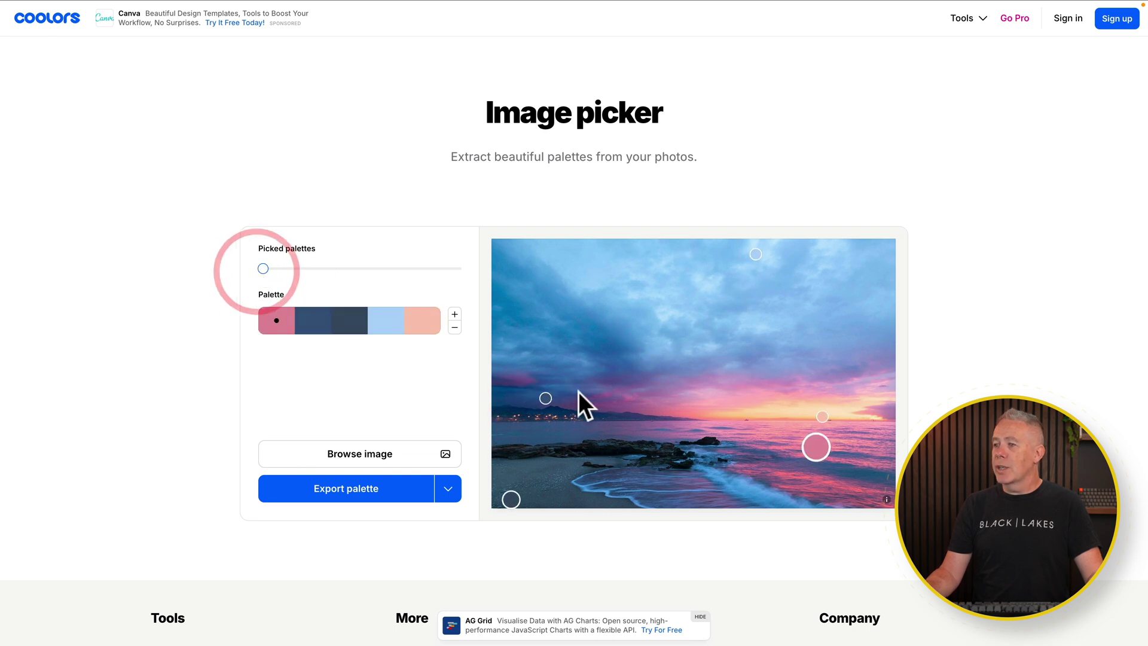
{"action": "left_click_drag", "start_coordinate": [545, 398], "coordinate": [707, 442]}
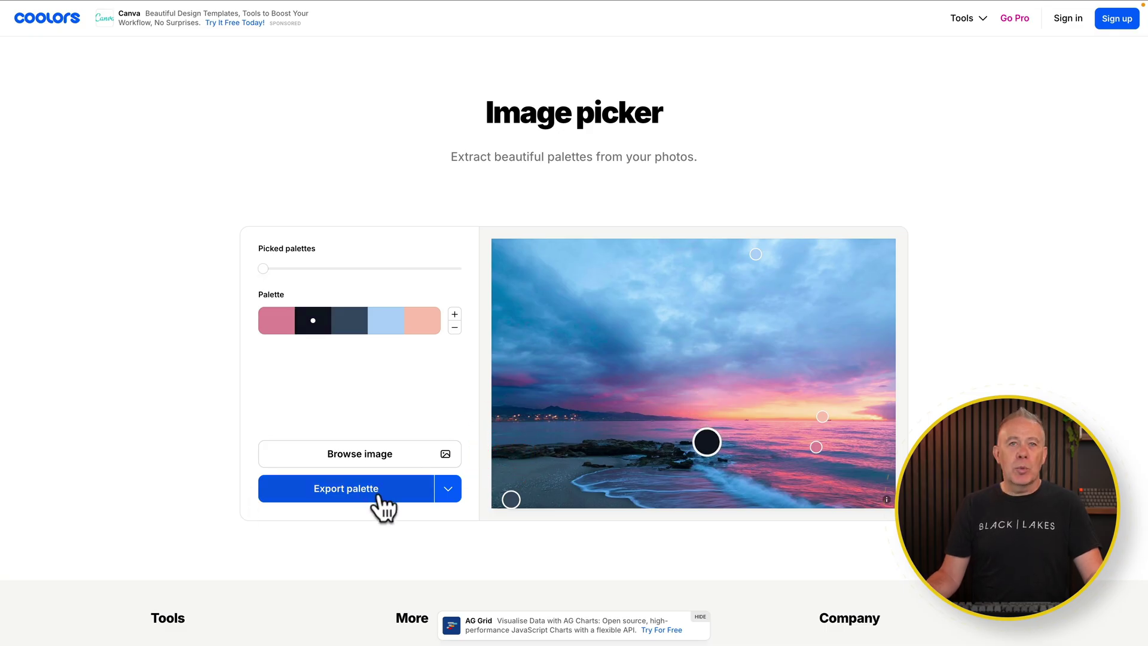
{"action": "left_click", "coordinate": [449, 489]}
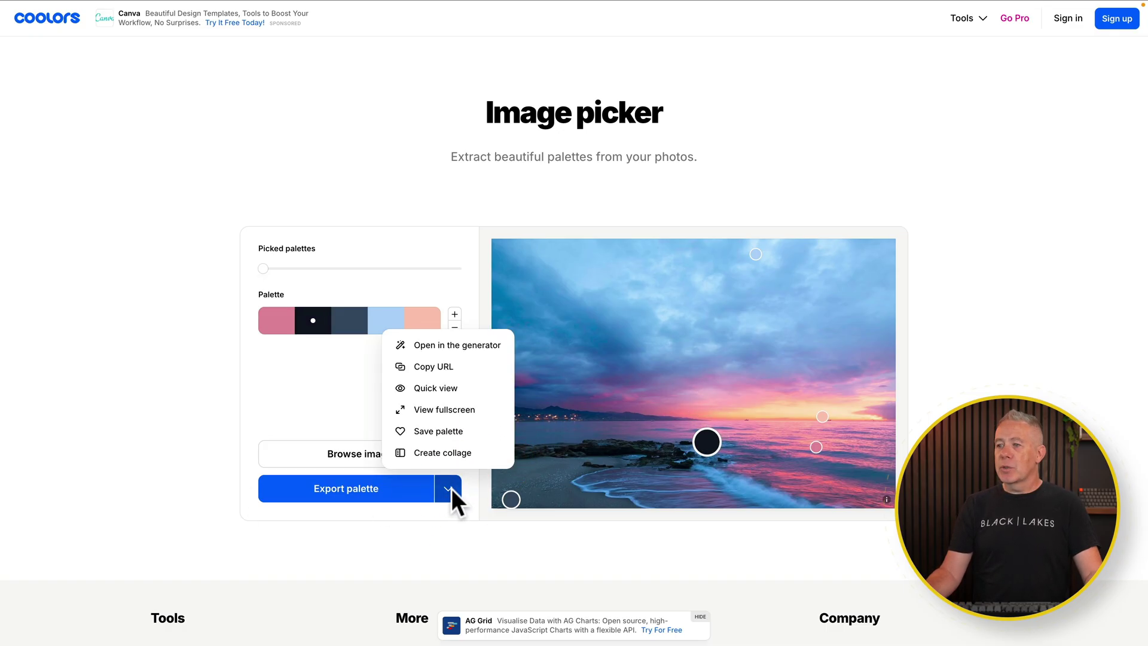
{"action": "left_click", "coordinate": [124, 379]}
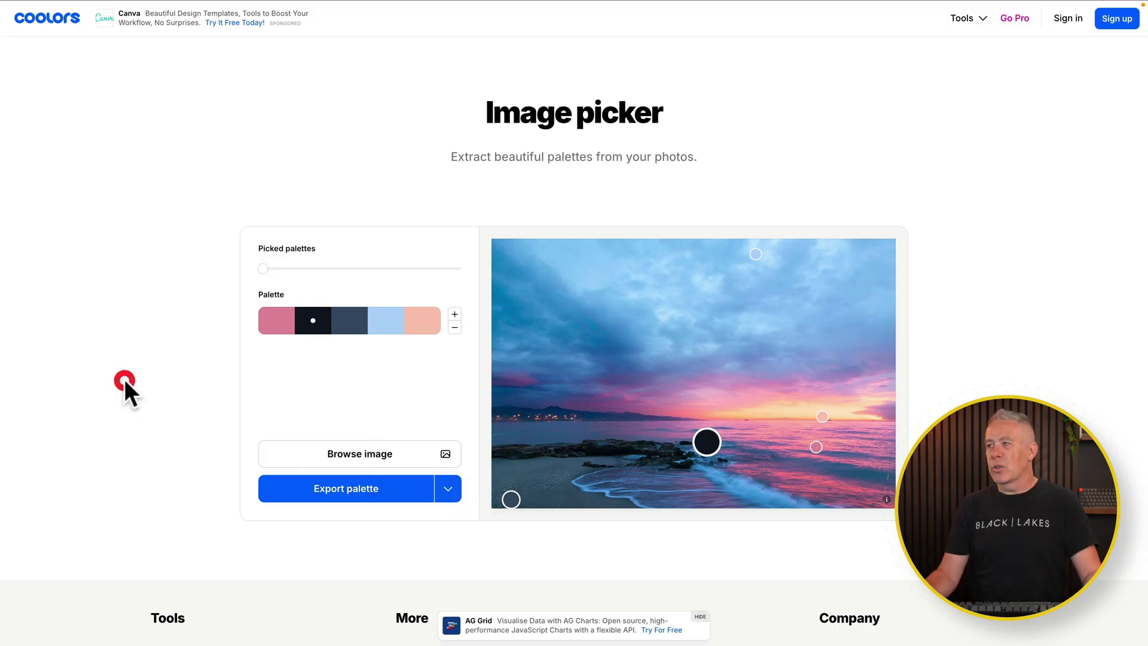
{"action": "mouse_move", "coordinate": [960, 21]}
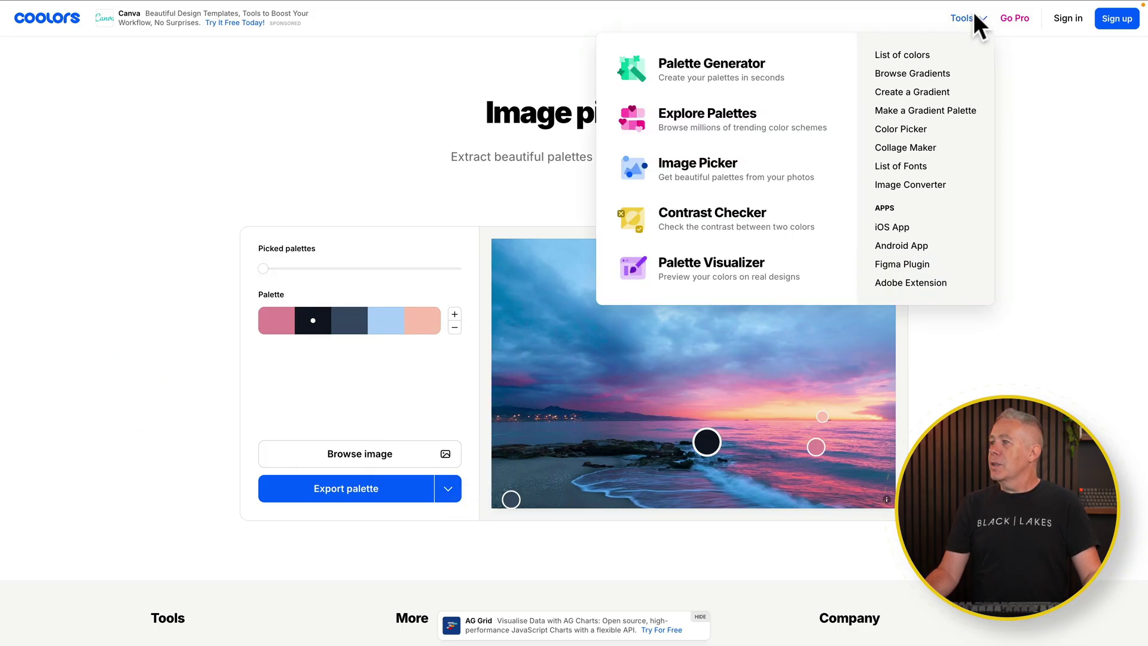
Step: Open the Palette Visualizer and filter its designs to Mobile/Web UI templates
{"action": "left_click", "coordinate": [755, 281]}
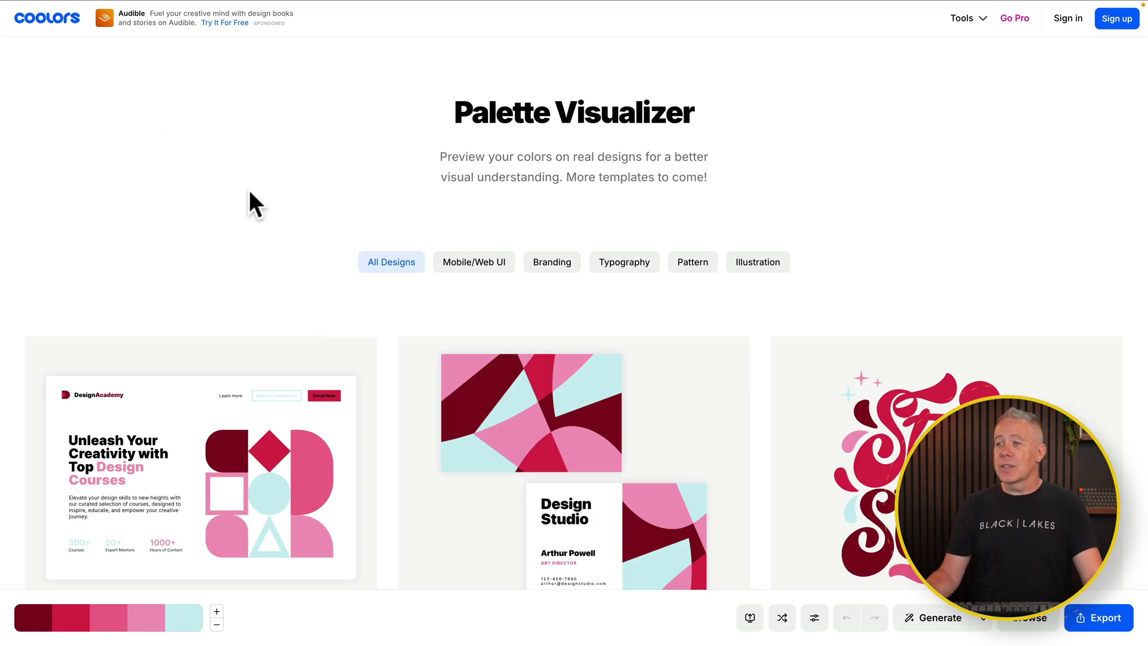
{"action": "left_click", "coordinate": [481, 272]}
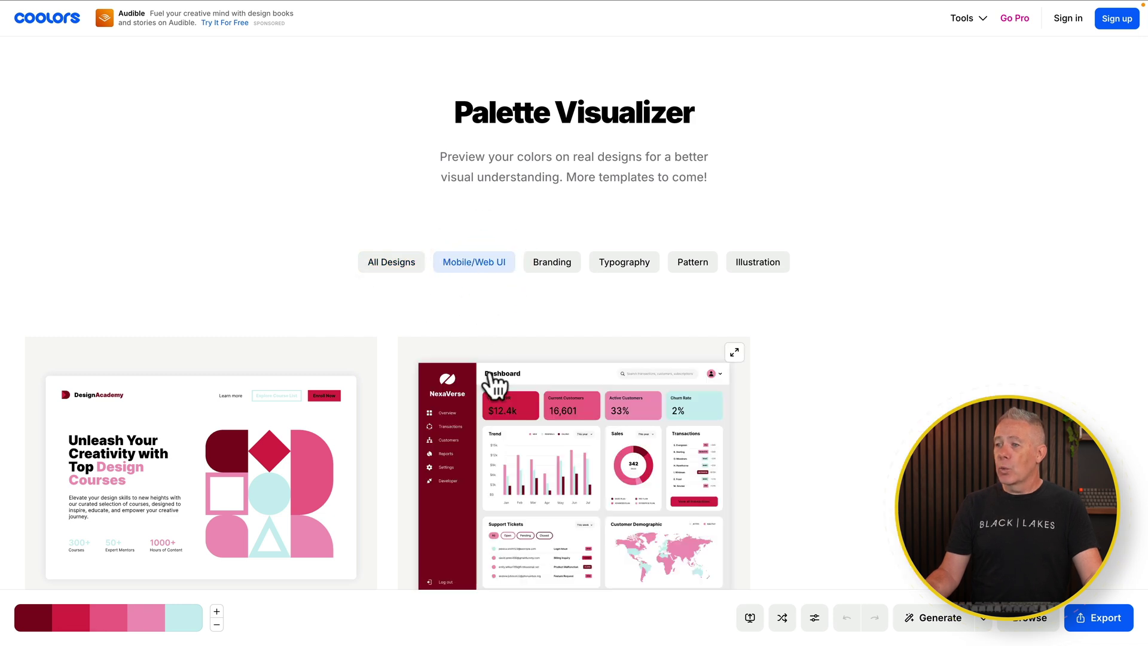
Step: Enlarge the NexaVerse dashboard, lock the pink, remove light blue, and regenerate around pink
{"action": "left_click", "coordinate": [502, 422]}
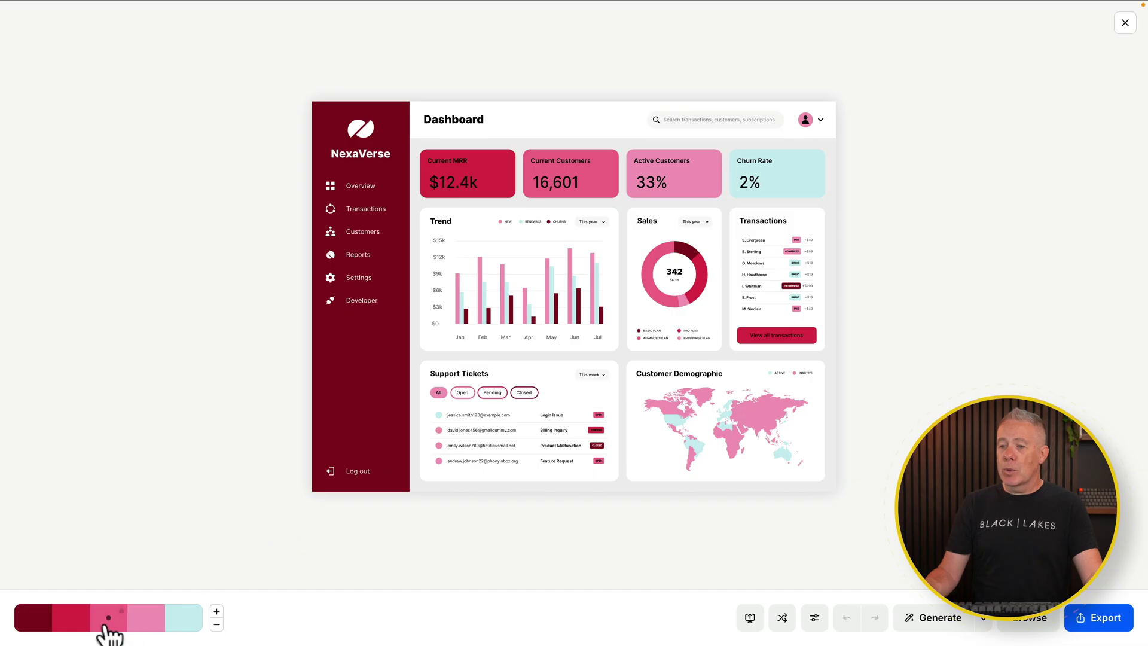
{"action": "mouse_move", "coordinate": [116, 630]}
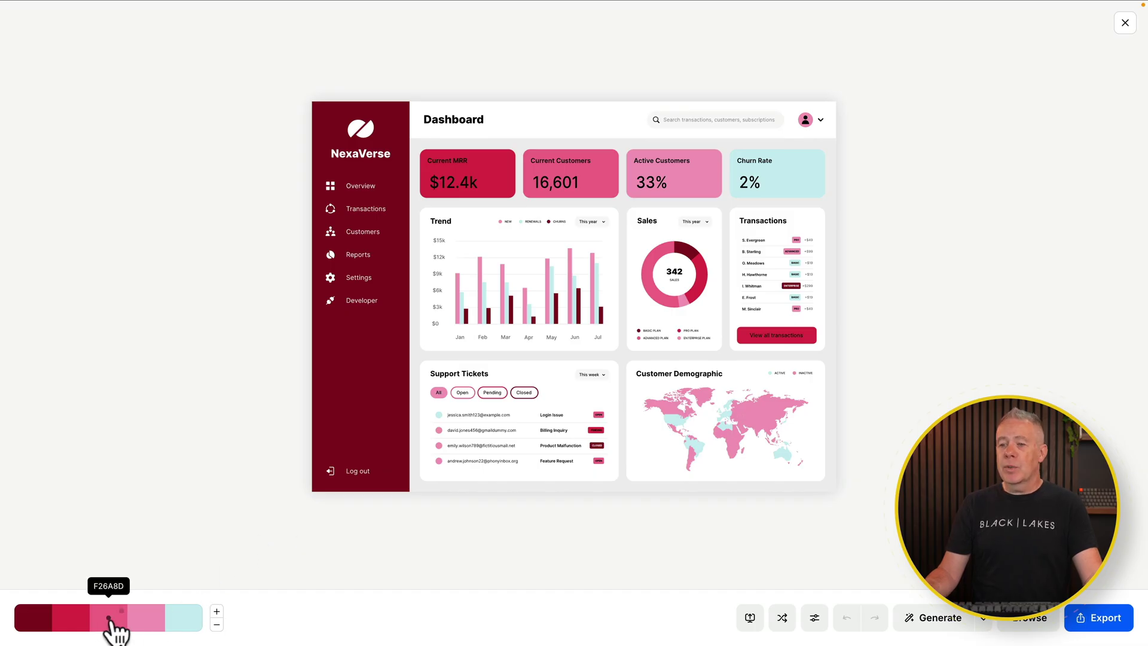
{"action": "left_click", "coordinate": [121, 611]}
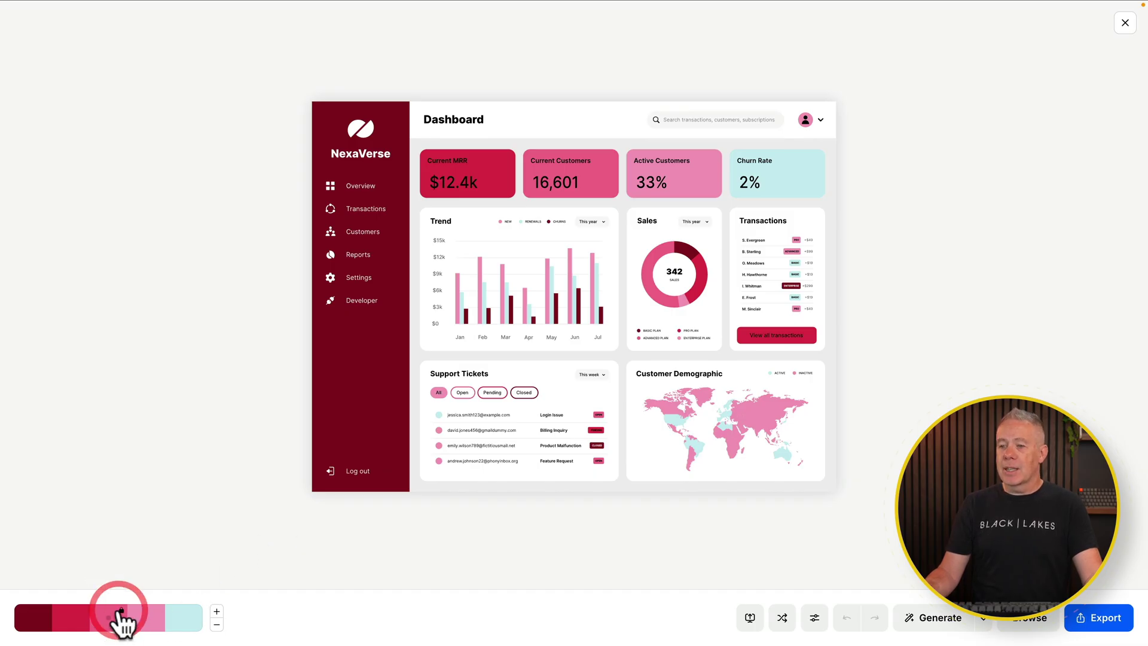
{"action": "left_click", "coordinate": [216, 625]}
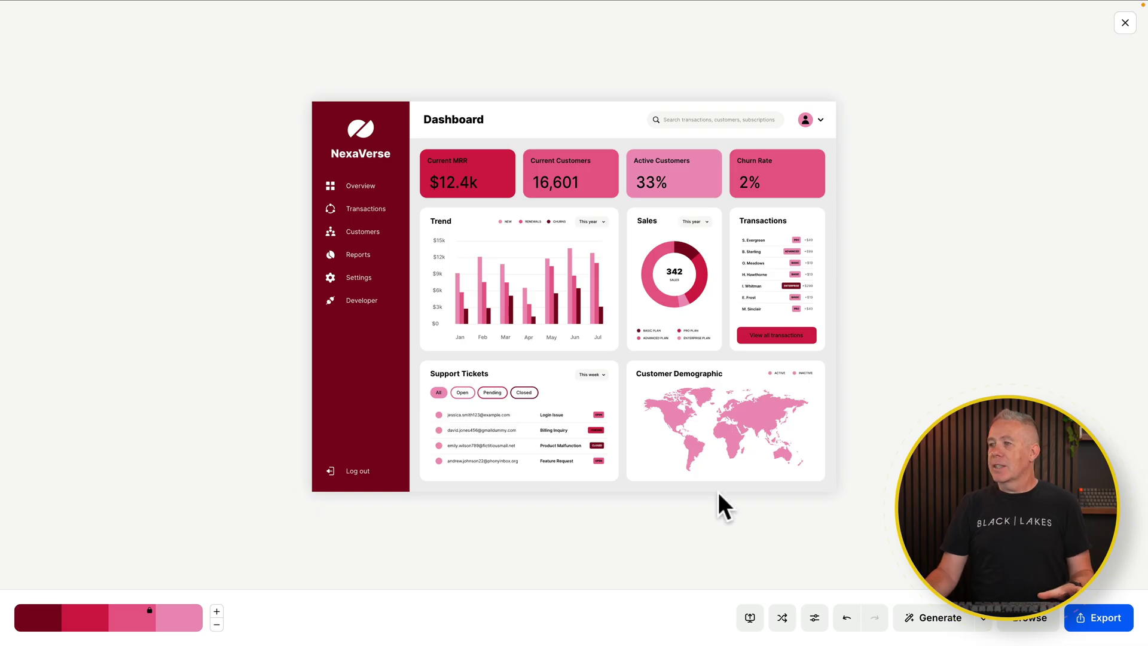
{"action": "key", "text": "space"}
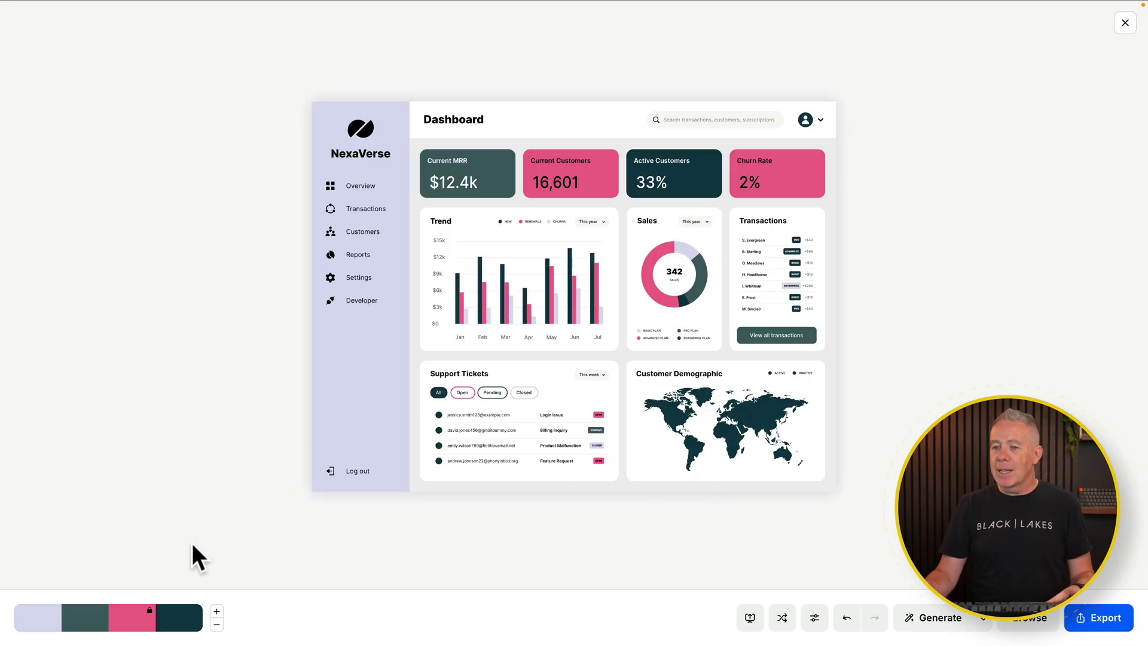
Step: Change the swatch count, regenerate several palettes keeping pink, then unlock pink for an all-green palette
{"action": "left_click", "coordinate": [216, 624]}
{"action": "left_click", "coordinate": [217, 625]}
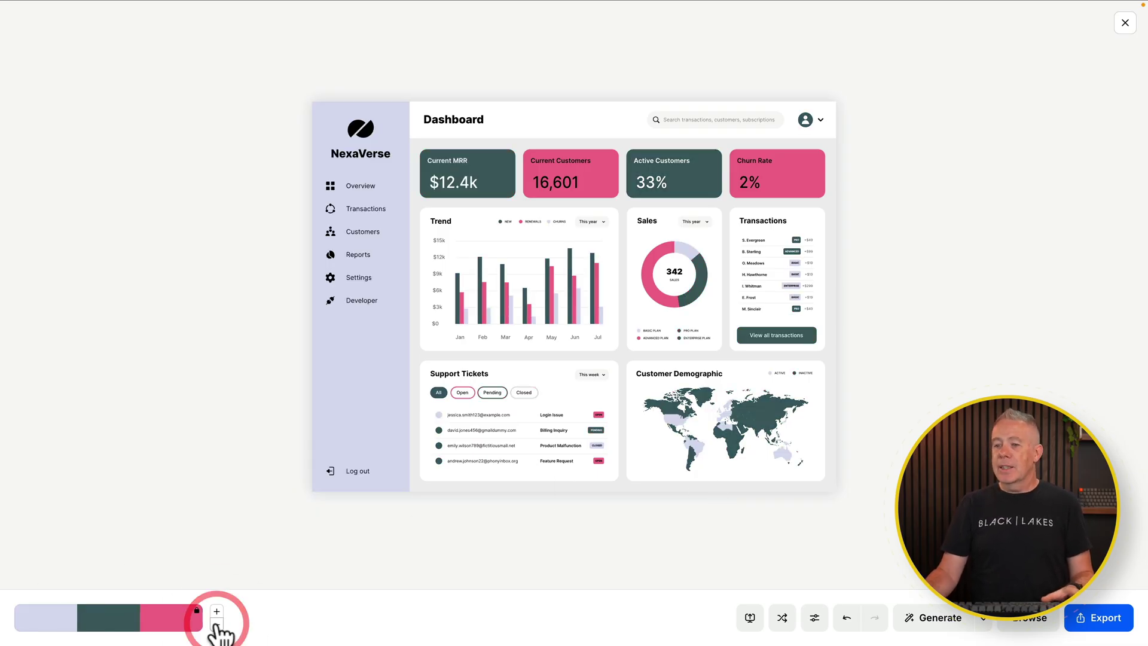
{"action": "left_click", "coordinate": [217, 611]}
{"action": "left_click", "coordinate": [216, 611]}
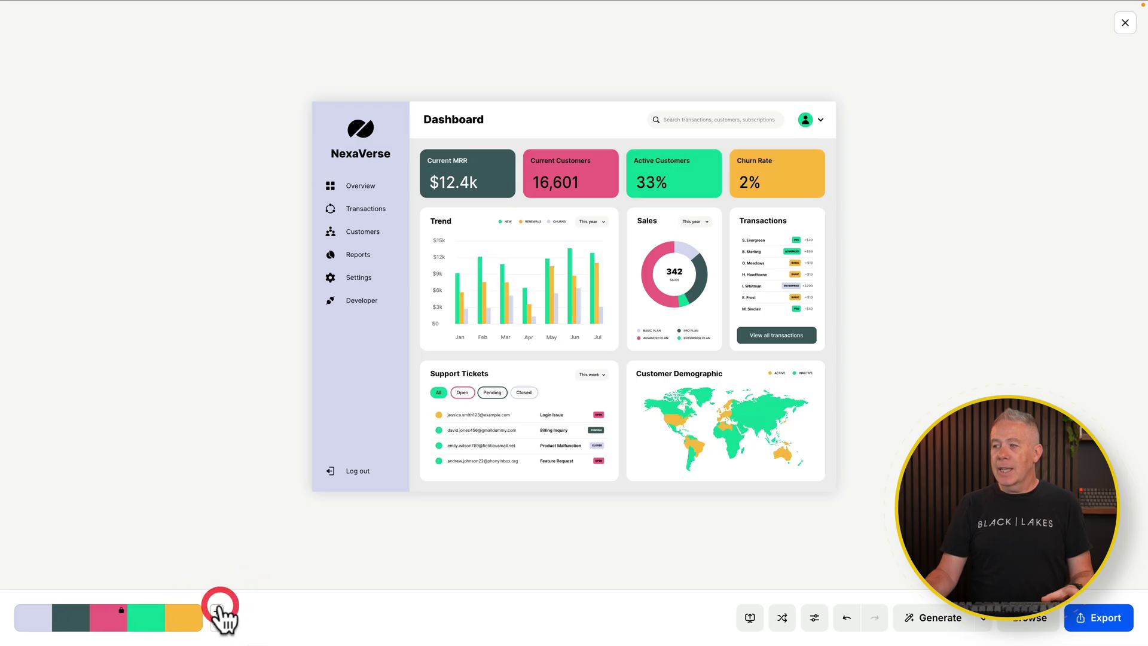
{"action": "key", "text": "space"}
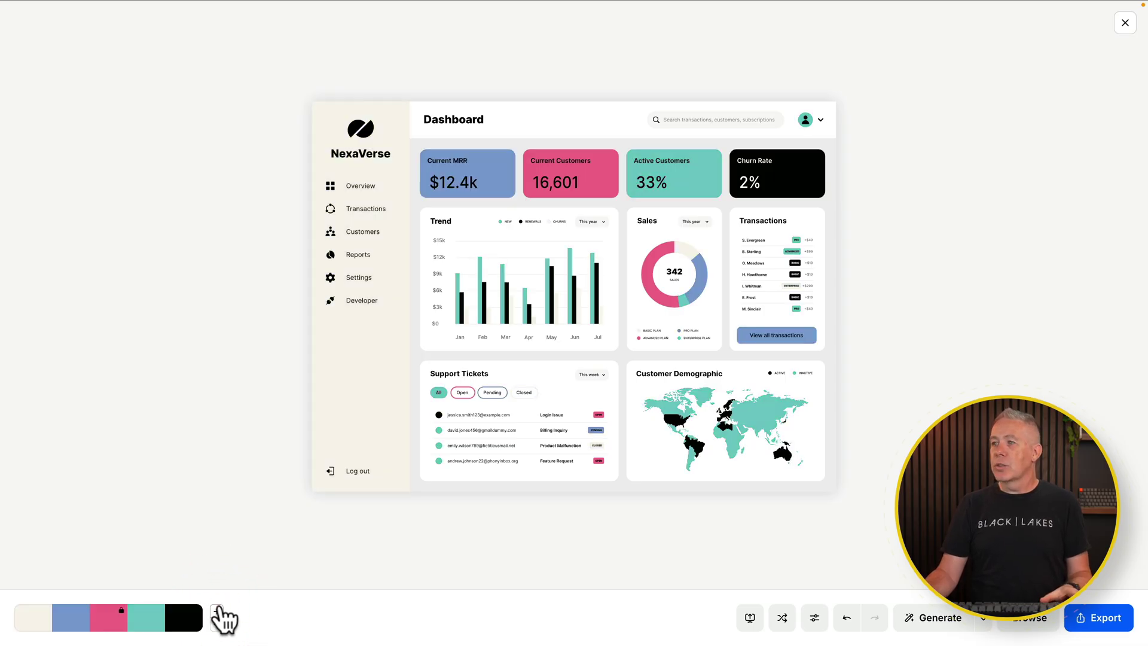
{"action": "key", "text": "space"}
{"action": "key", "text": "space"}
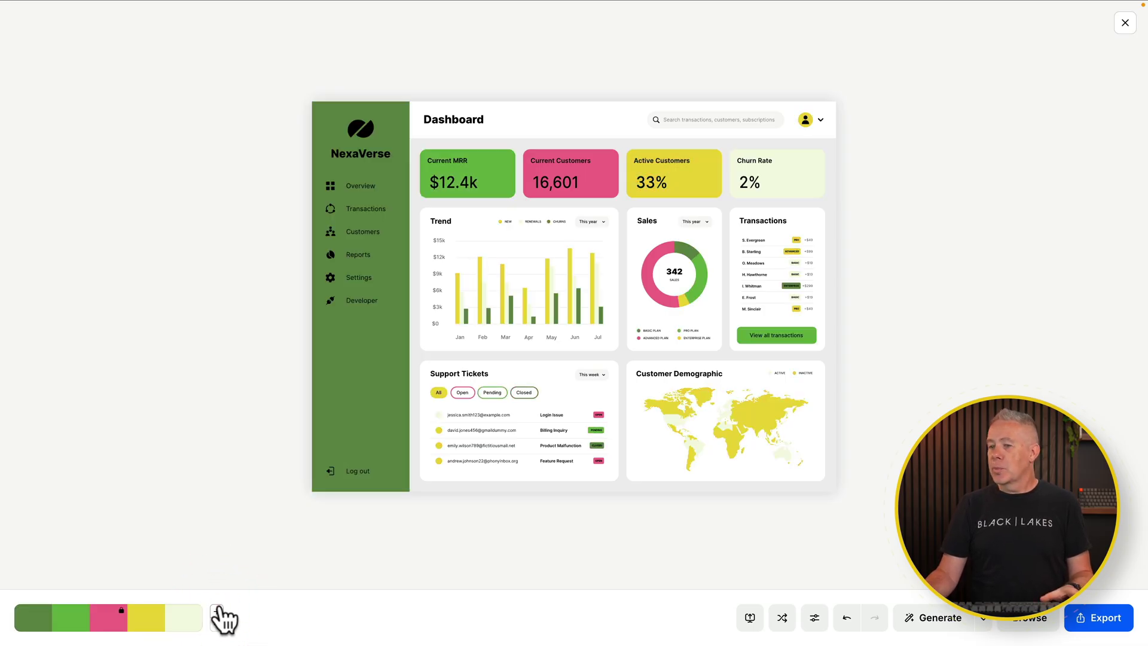
{"action": "key", "text": "space"}
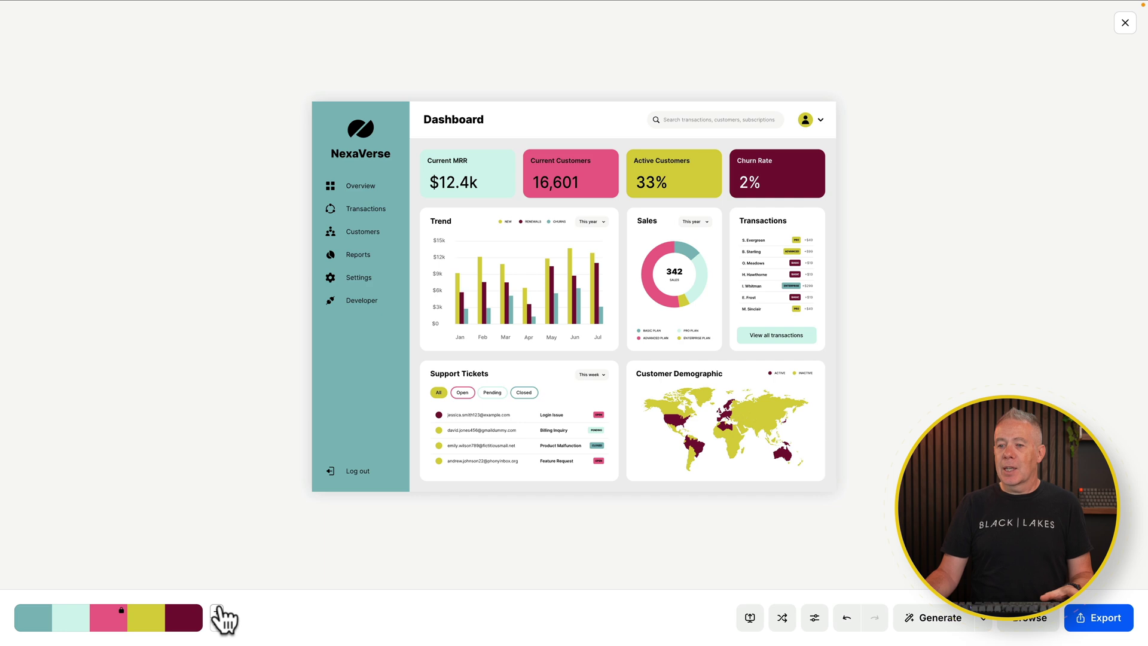
{"action": "left_click", "coordinate": [119, 611]}
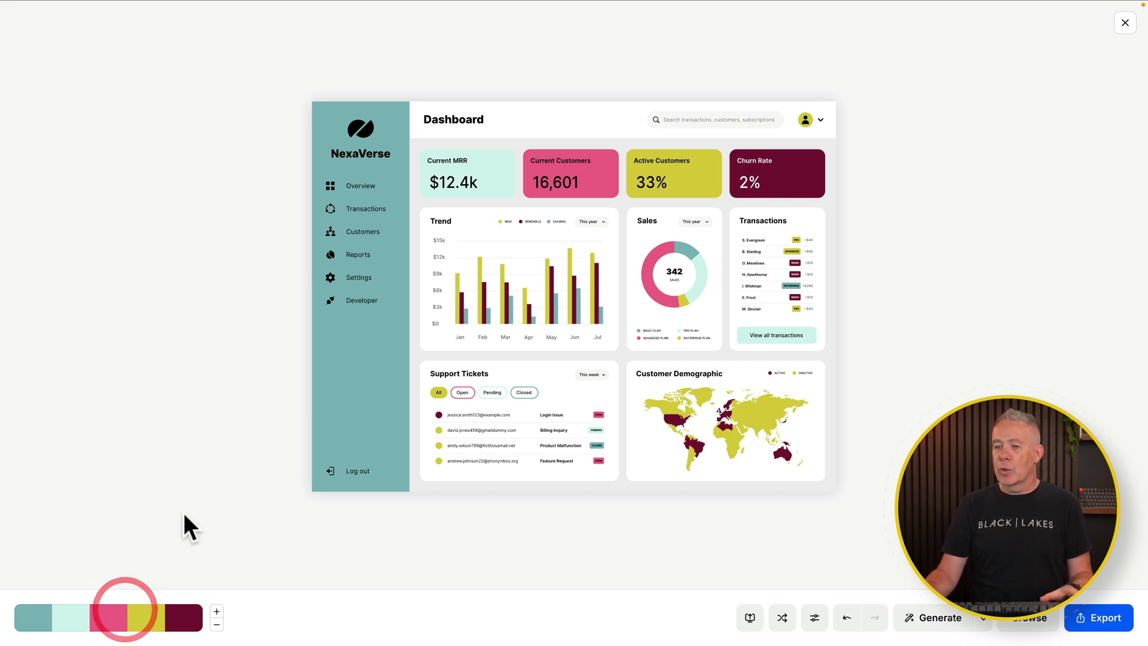
{"action": "key", "text": "space"}
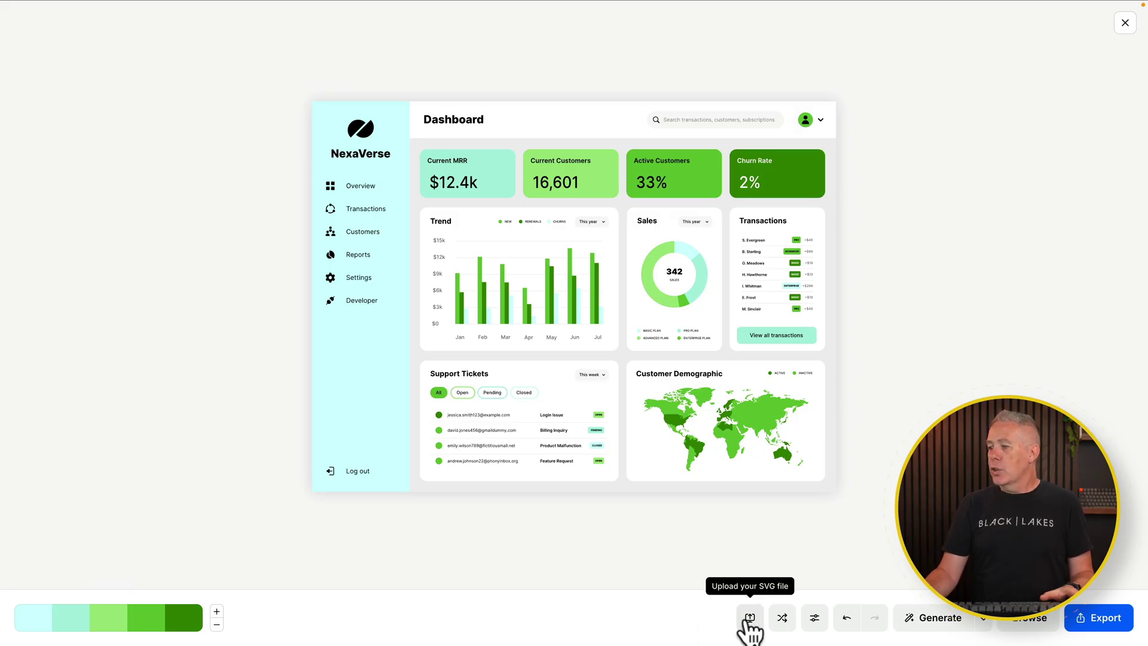
Step: Shuffle the palette colours on the dashboard three times and glance at the colour adjustments
{"action": "left_click", "coordinate": [782, 619]}
{"action": "left_click", "coordinate": [782, 619]}
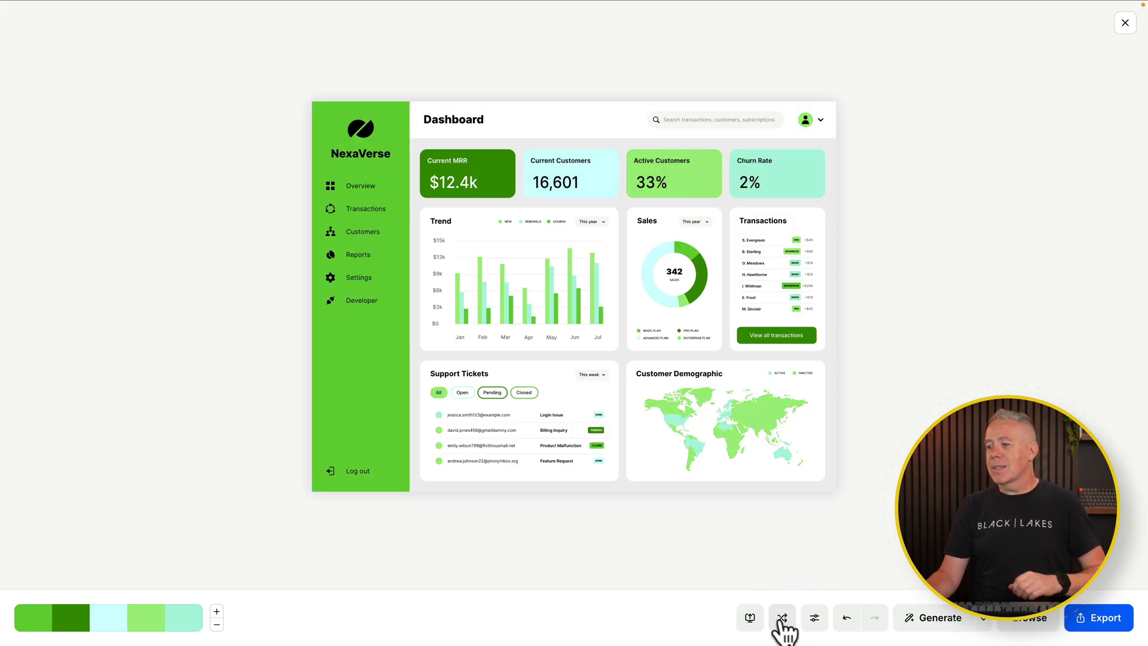
{"action": "left_click", "coordinate": [782, 618]}
{"action": "left_click", "coordinate": [814, 617]}
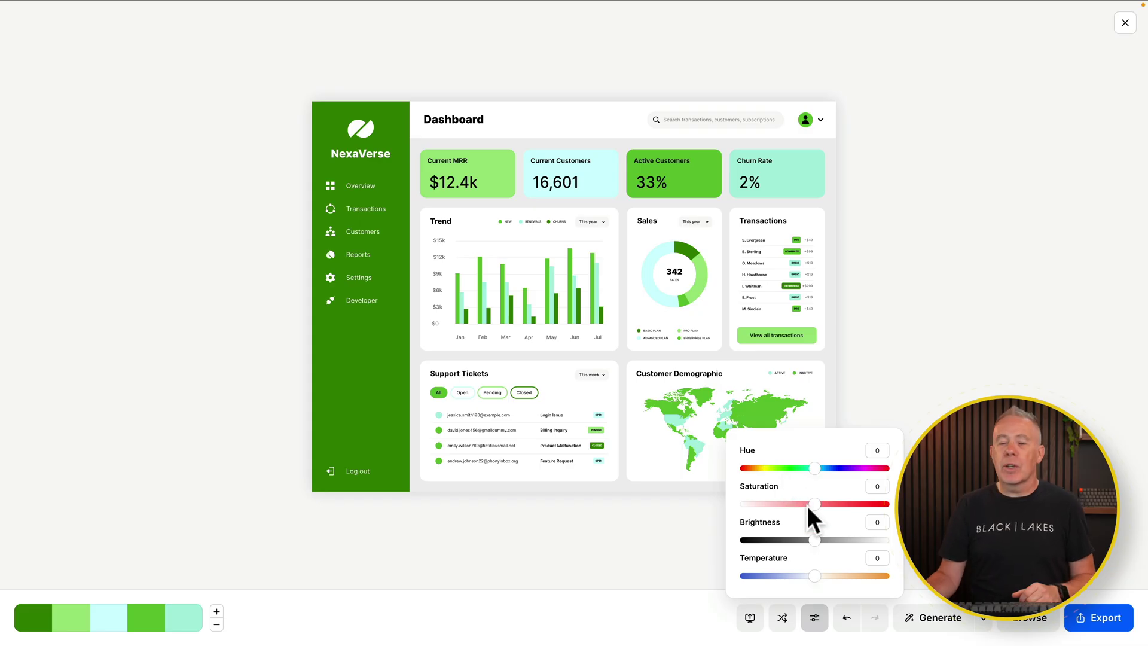
{"action": "key", "text": "Escape"}
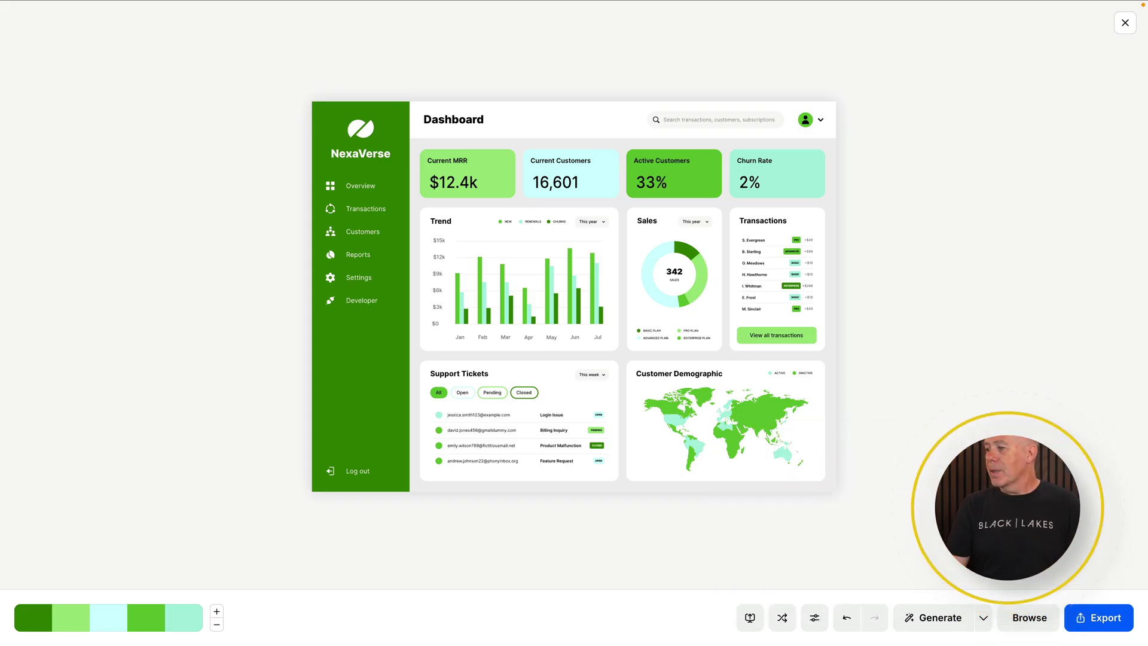
Step: Generate a Complementary palette, then a Tetradic palette, for the dashboard preview
{"action": "left_click", "coordinate": [982, 618]}
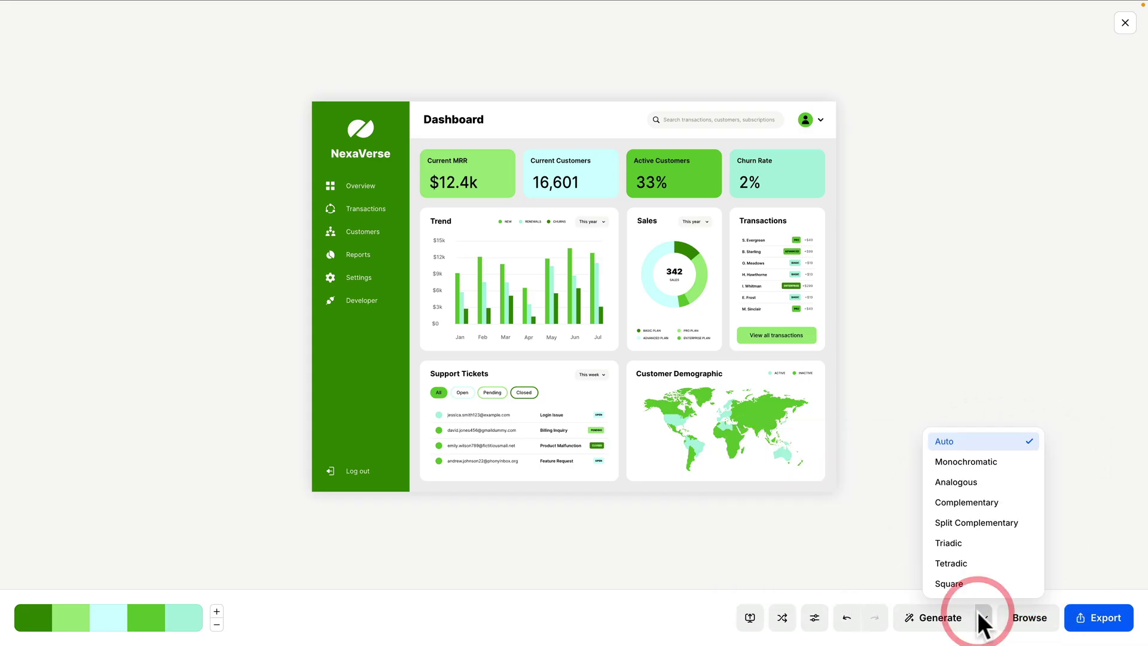
{"action": "left_click", "coordinate": [979, 502]}
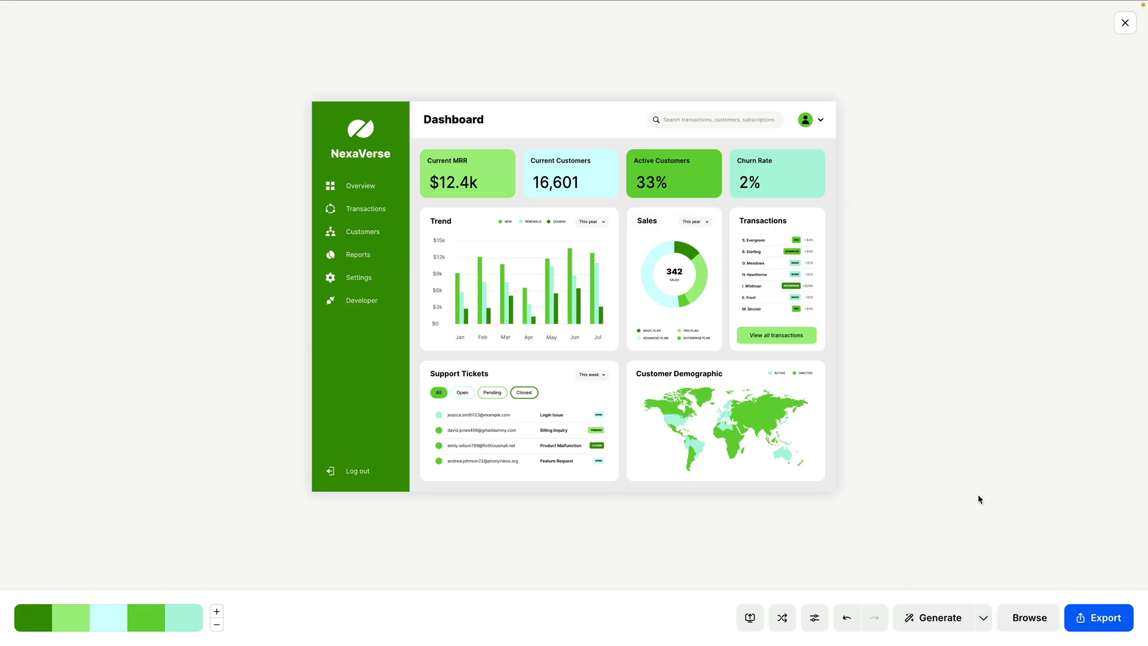
{"action": "left_click", "coordinate": [910, 614]}
{"action": "left_click", "coordinate": [979, 617]}
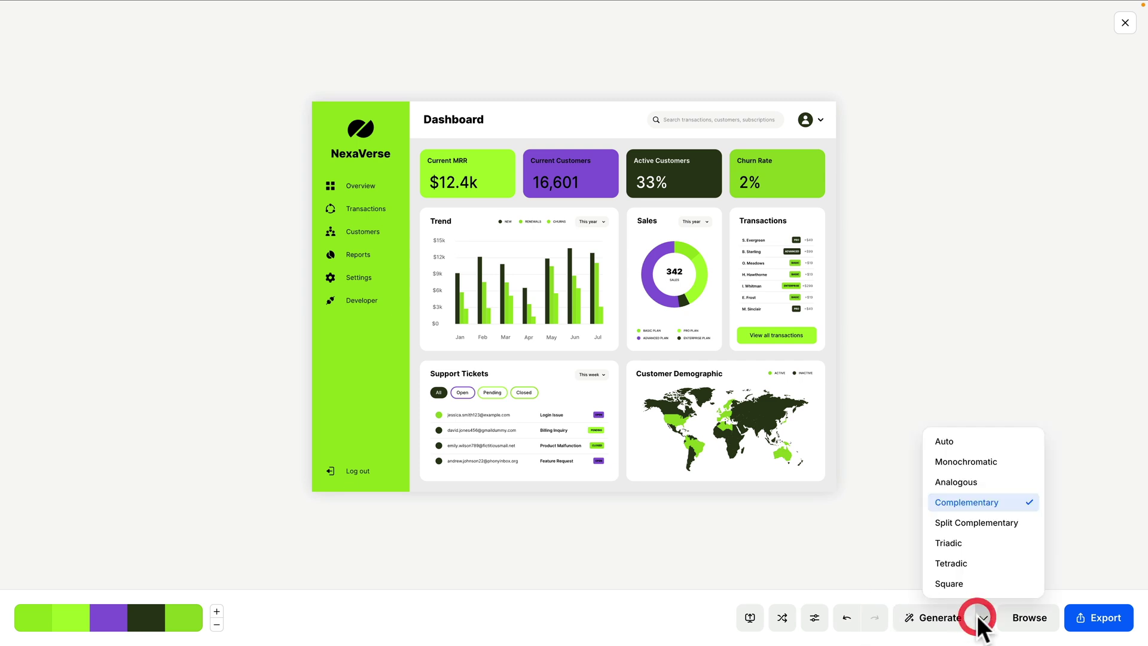
{"action": "left_click", "coordinate": [969, 563]}
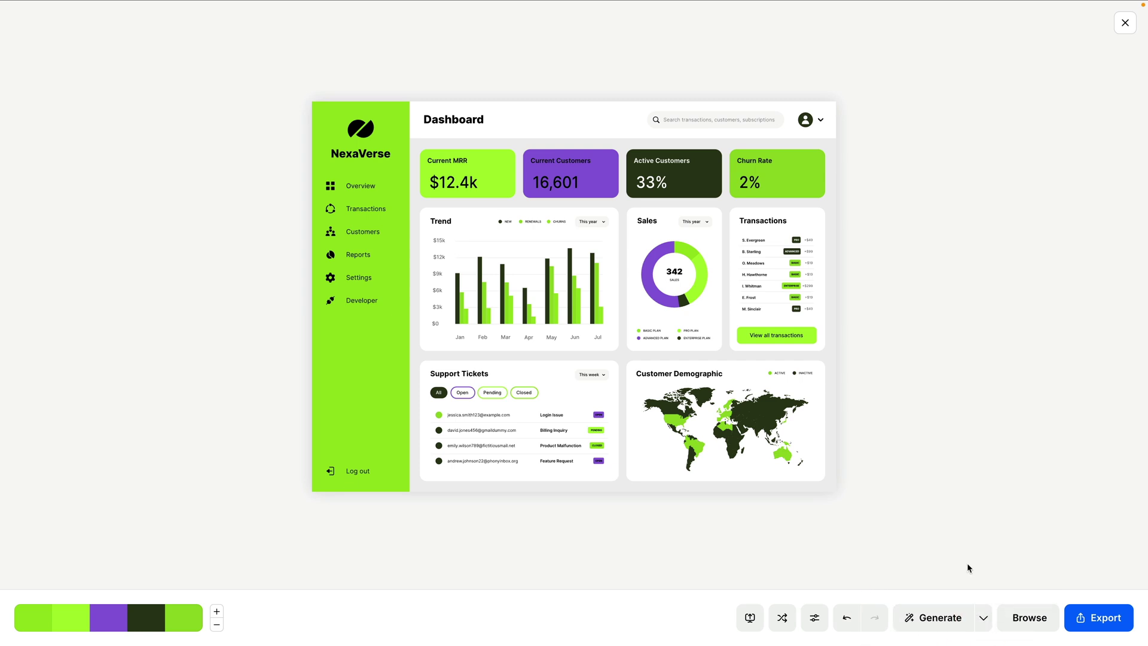
{"action": "left_click", "coordinate": [946, 617]}
Step: Generate a Monochromatic green palette for the NexaVerse dashboard
{"action": "left_click", "coordinate": [982, 617]}
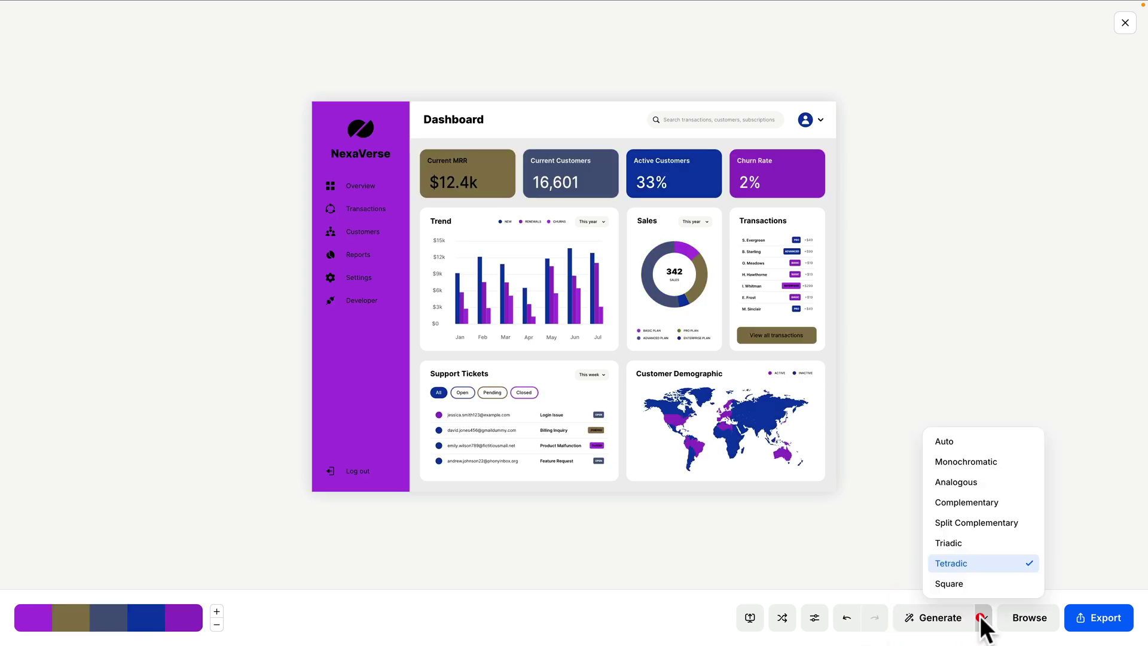
{"action": "left_click", "coordinate": [977, 454]}
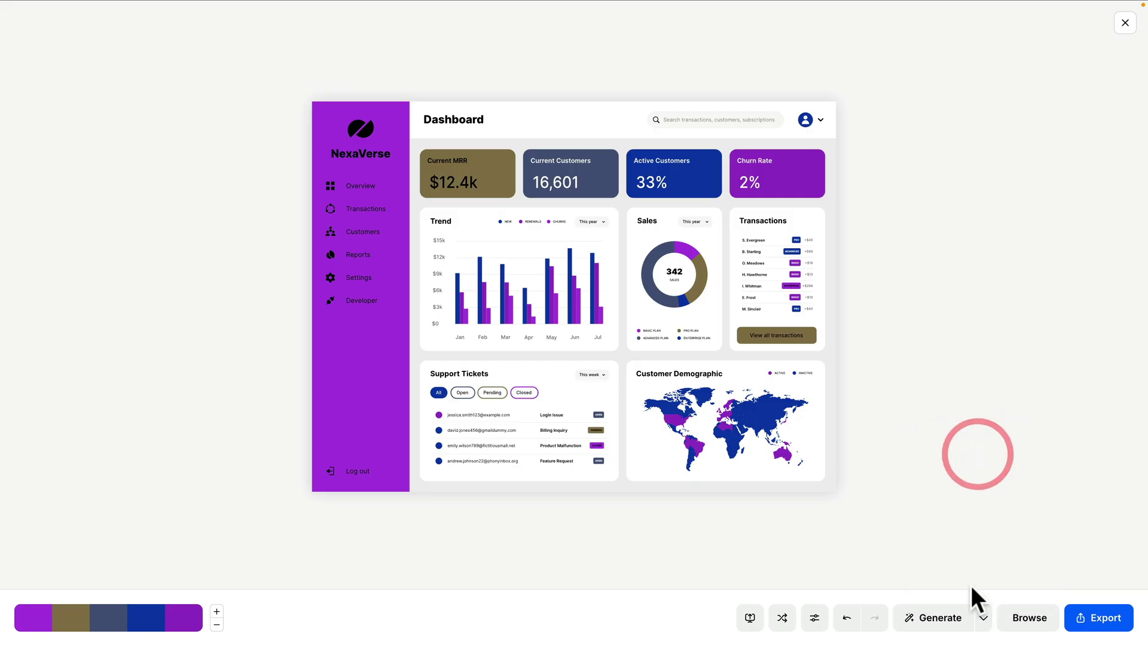
{"action": "left_click", "coordinate": [940, 619]}
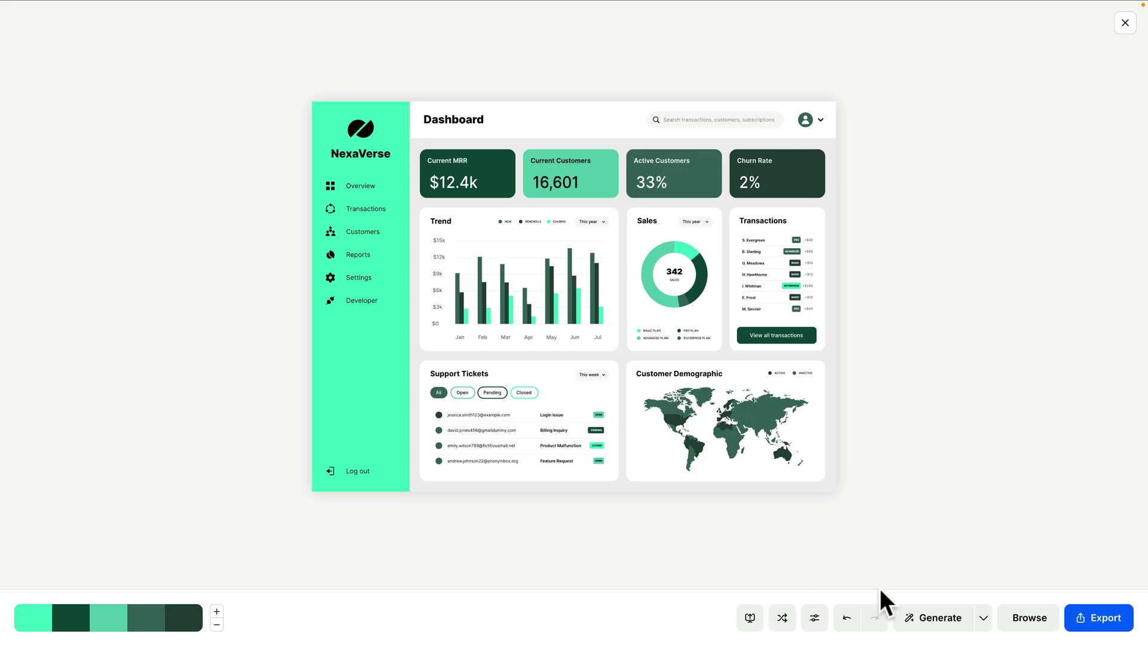
Step: Adjust the palette to saturation -77, brightness +30 and temperature +9 for sage tones
{"action": "left_click", "coordinate": [814, 617]}
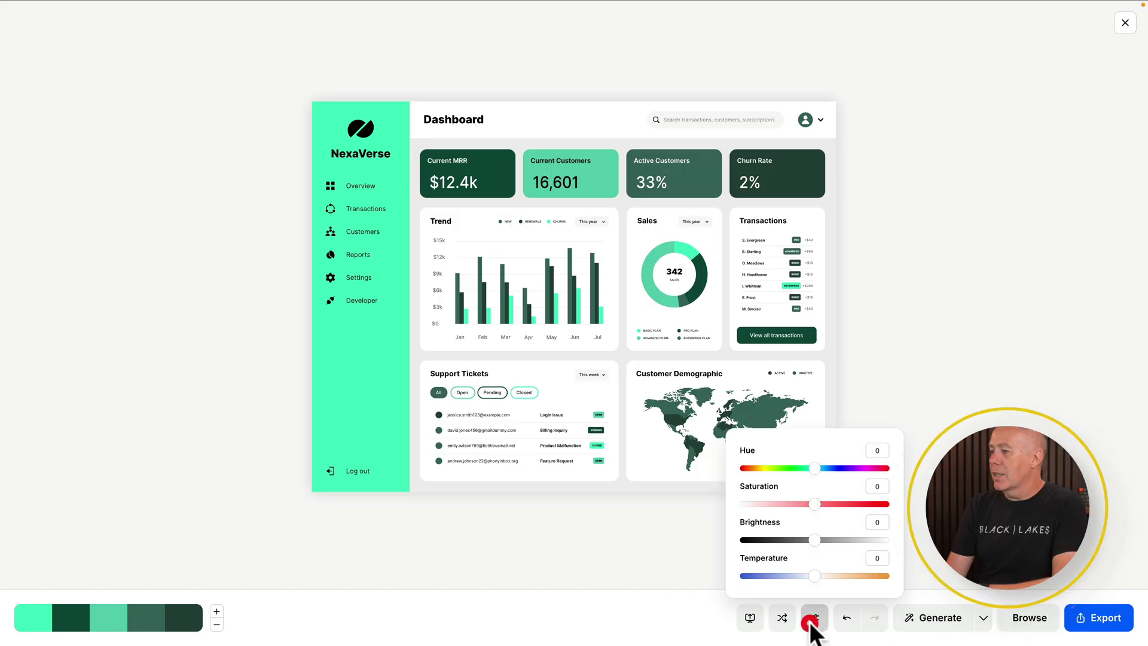
{"action": "left_click_drag", "start_coordinate": [815, 505], "coordinate": [763, 505]}
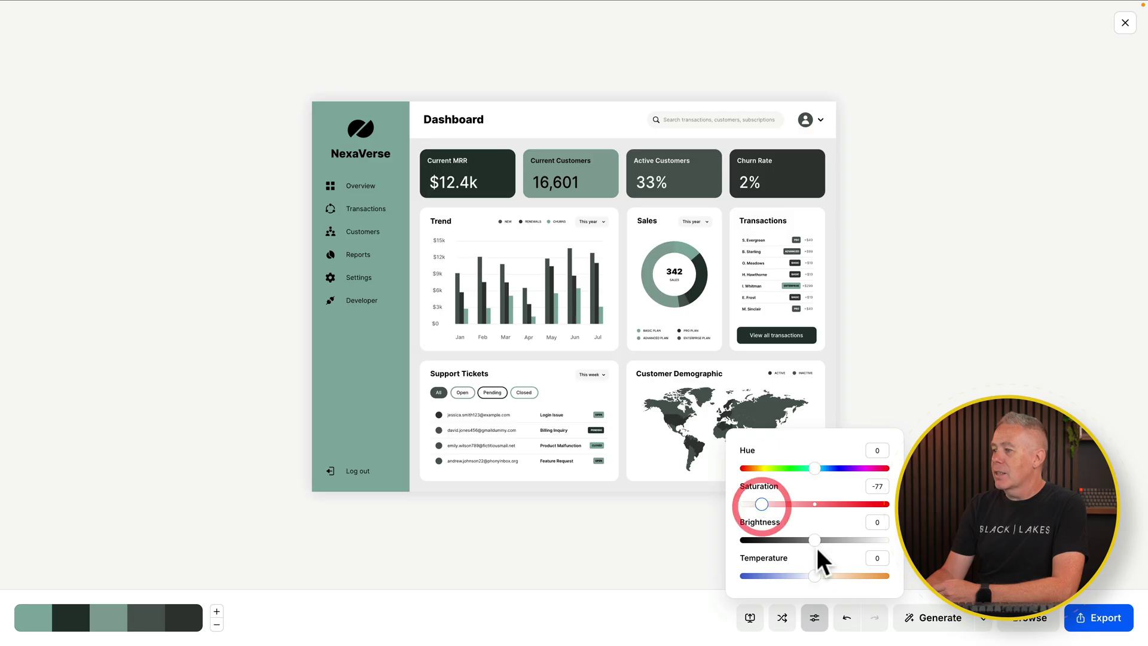
{"action": "left_click_drag", "start_coordinate": [815, 539], "coordinate": [821, 576]}
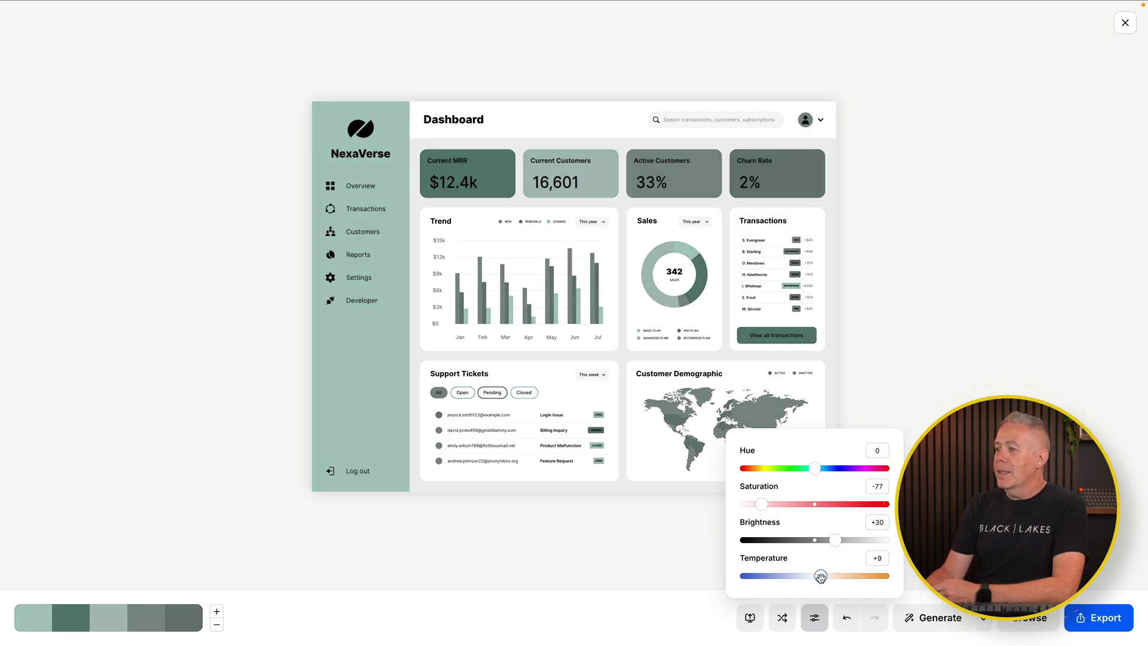
{"action": "left_click", "coordinate": [636, 542]}
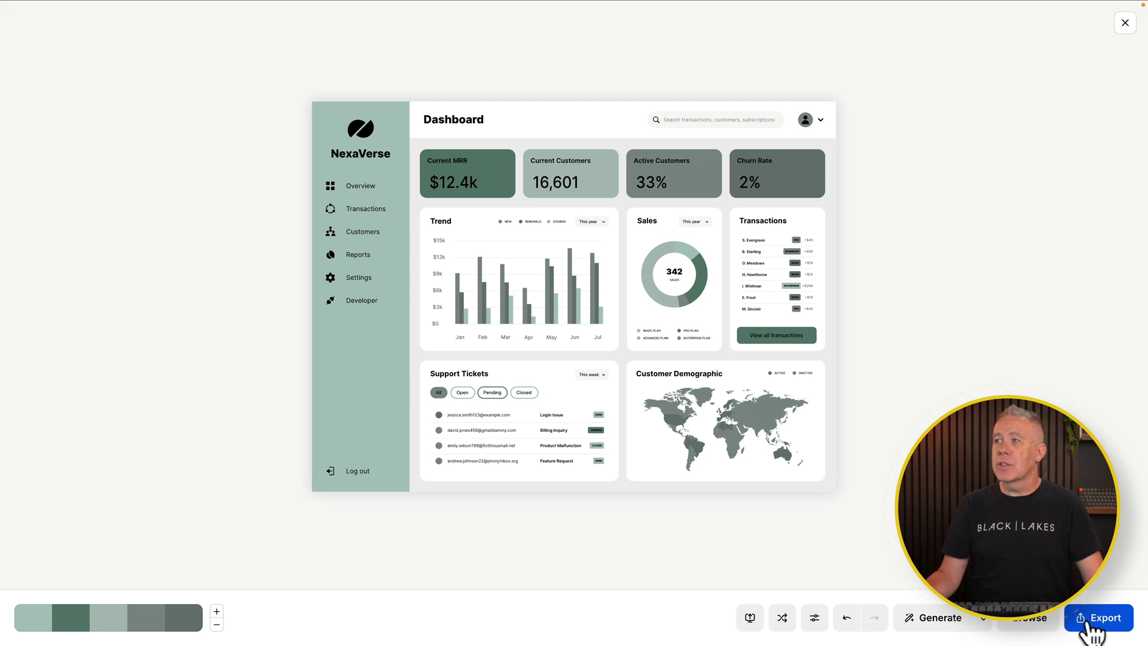
Step: Close the dashboard preview, browse Typography and Illustration templates, and open the geometric pattern full-page
{"action": "left_click", "coordinate": [1124, 24]}
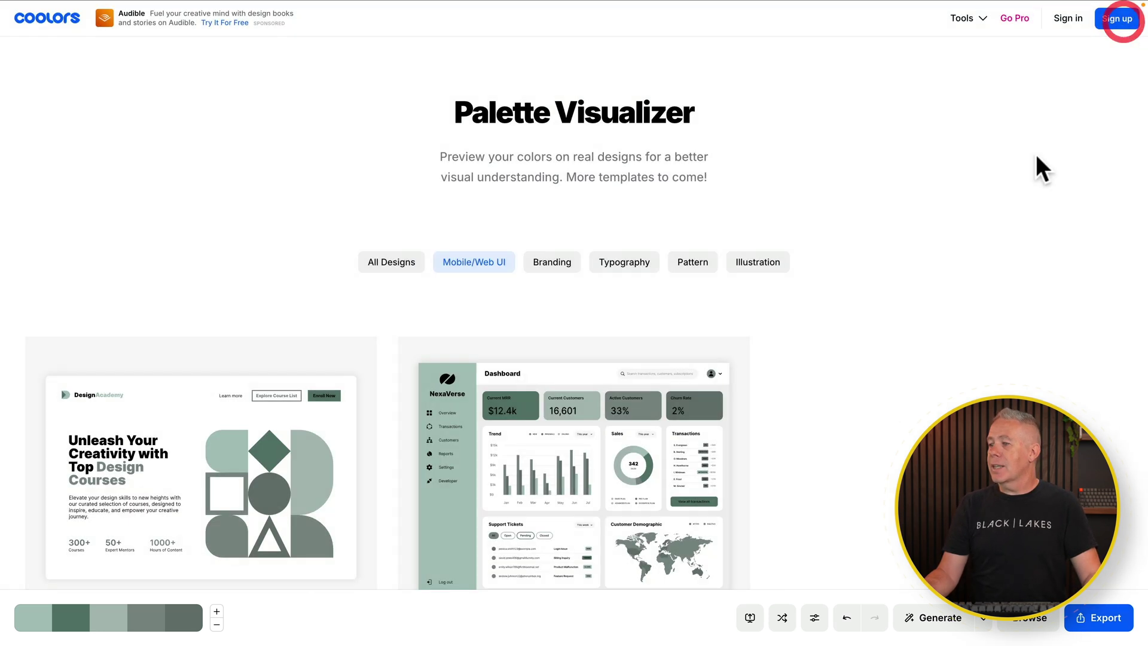
{"action": "left_click", "coordinate": [619, 260]}
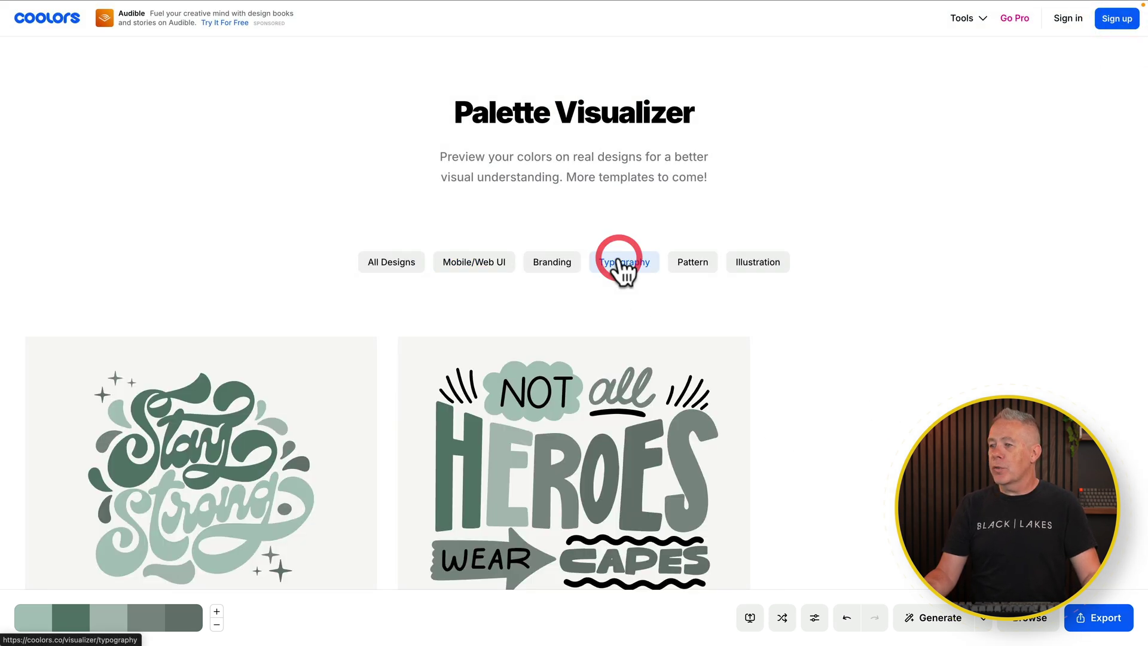
{"action": "left_click", "coordinate": [756, 264]}
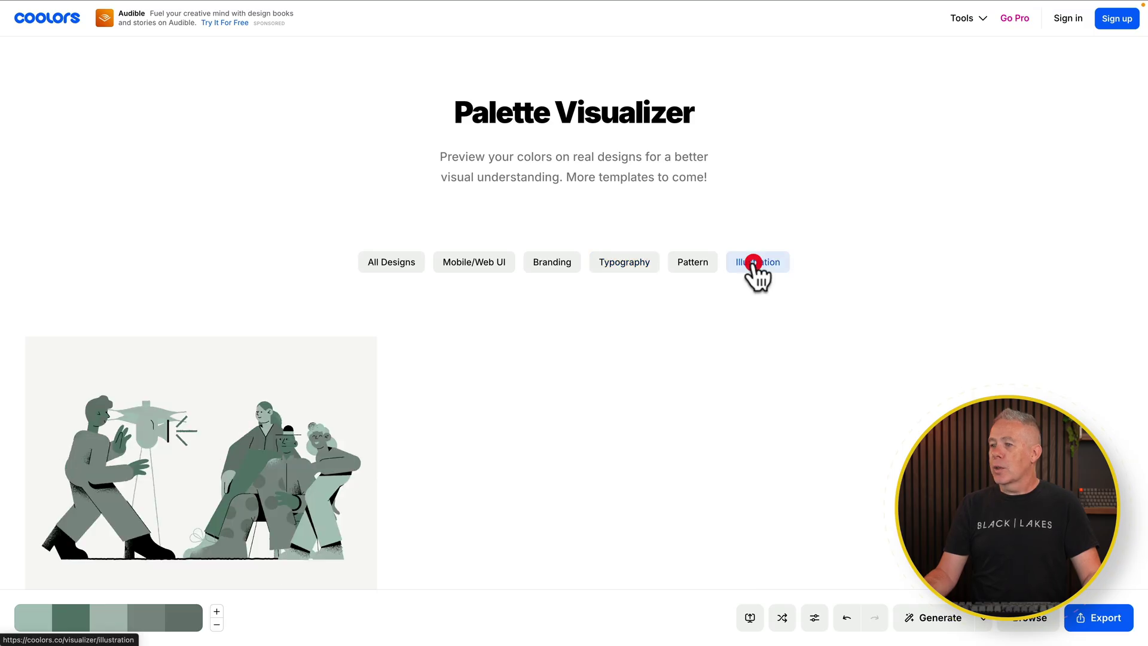
{"action": "left_click", "coordinate": [405, 263]}
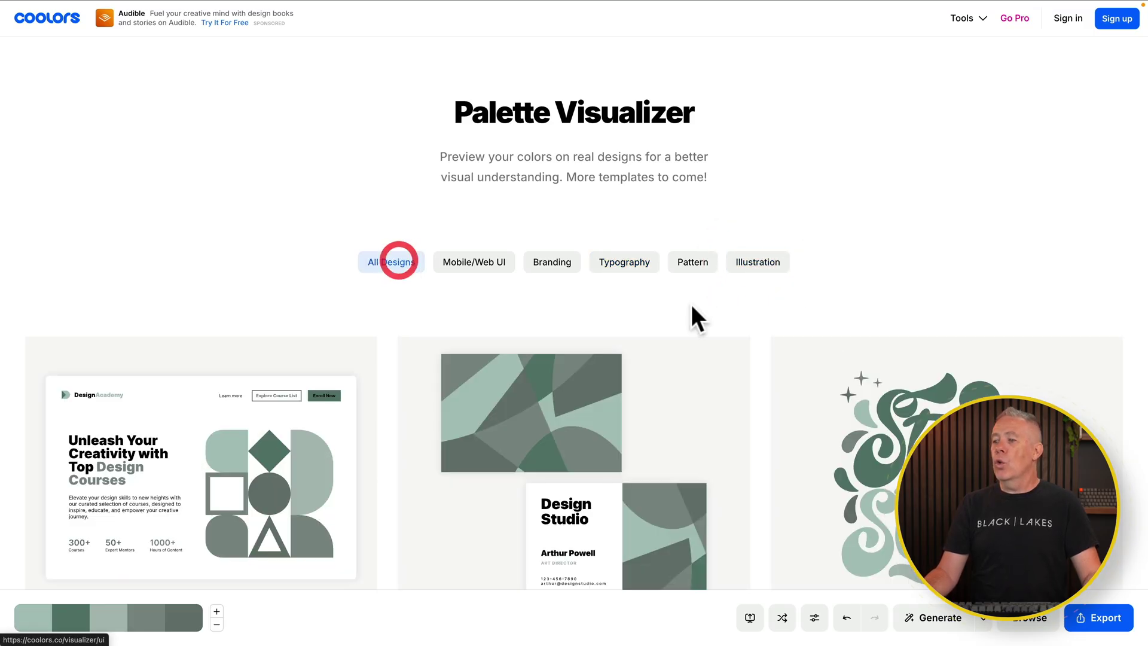
{"action": "scroll", "coordinate": [895, 419], "scroll_direction": "down", "scroll_amount": 6}
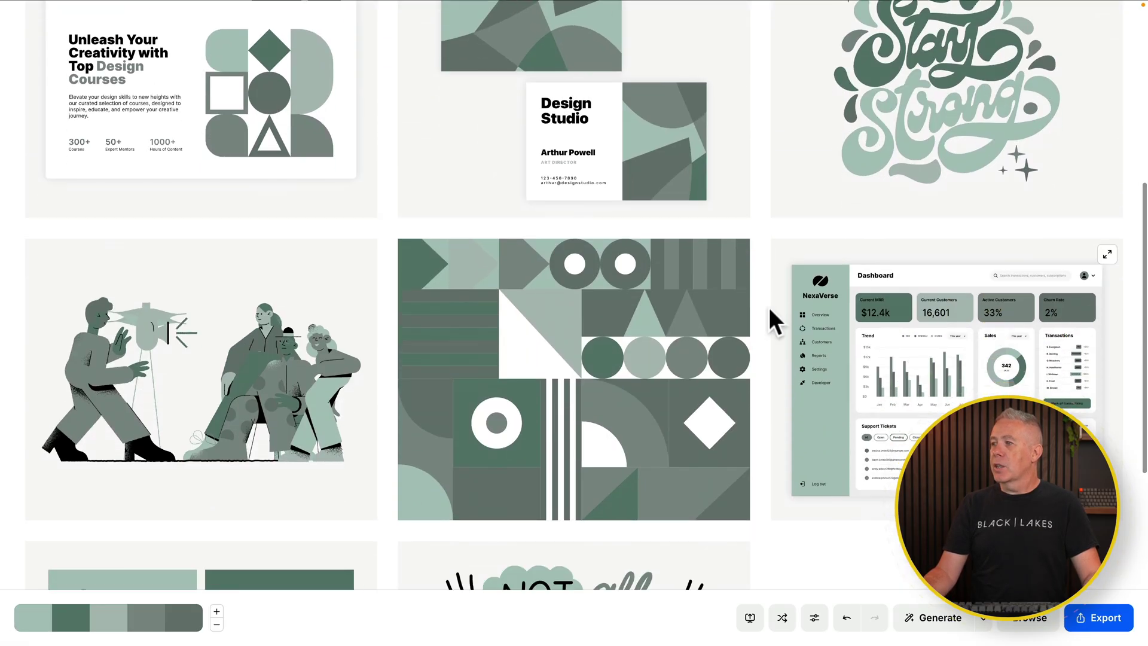
{"action": "left_click", "coordinate": [734, 254]}
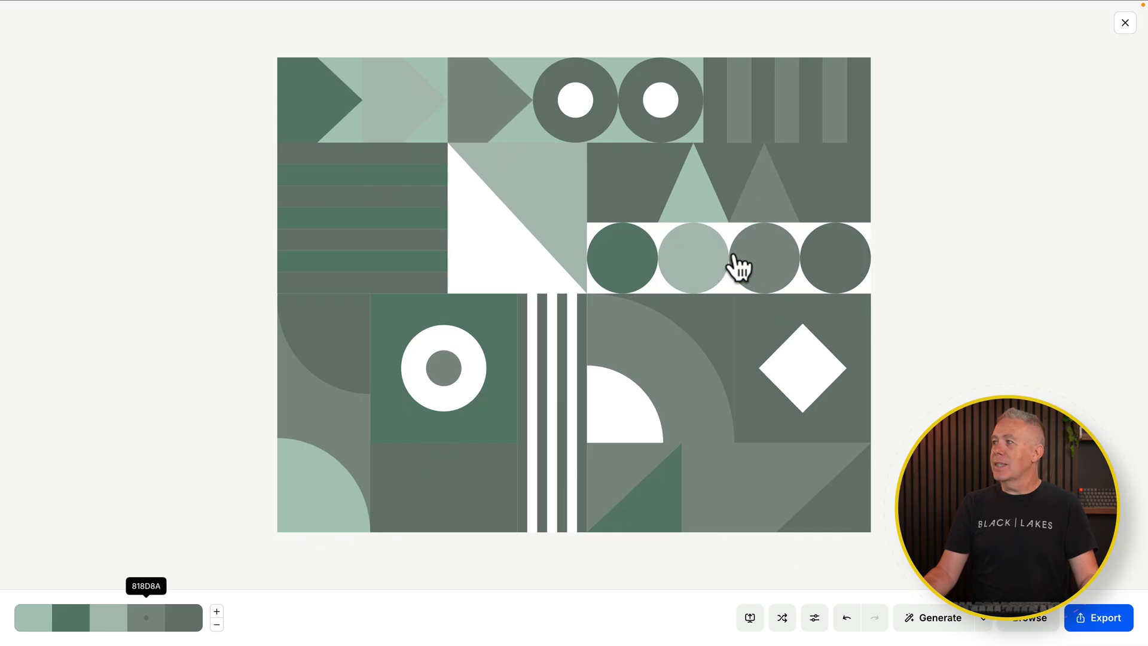